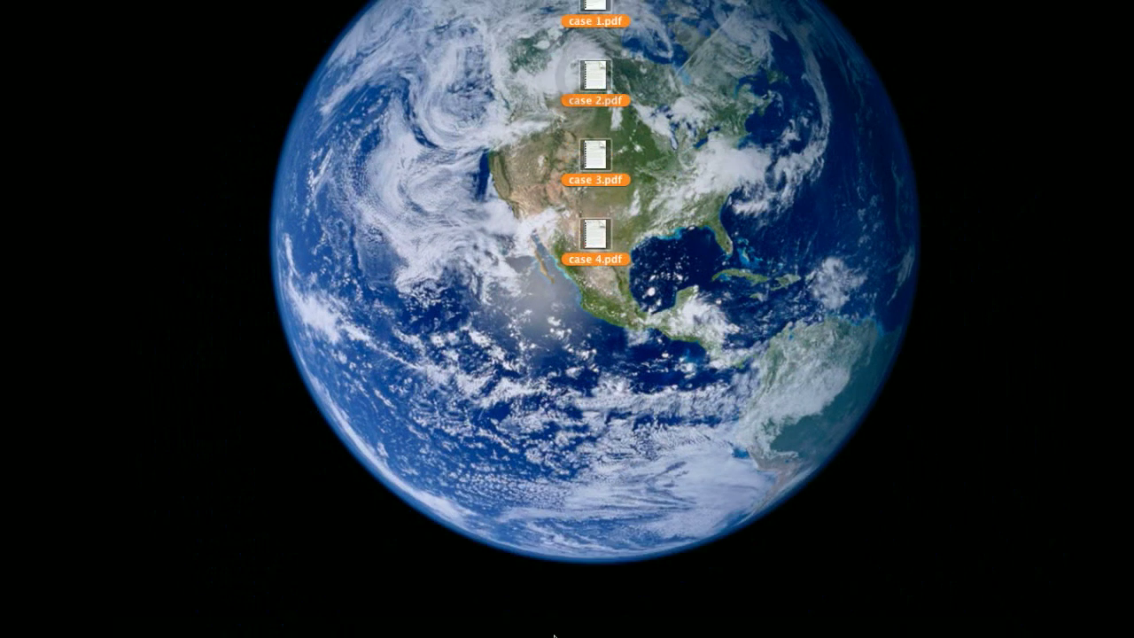
# Switch to Adobe Acrobat Pro and start merging files into a single PDF.
pyautogui.moveTo(567, 634)
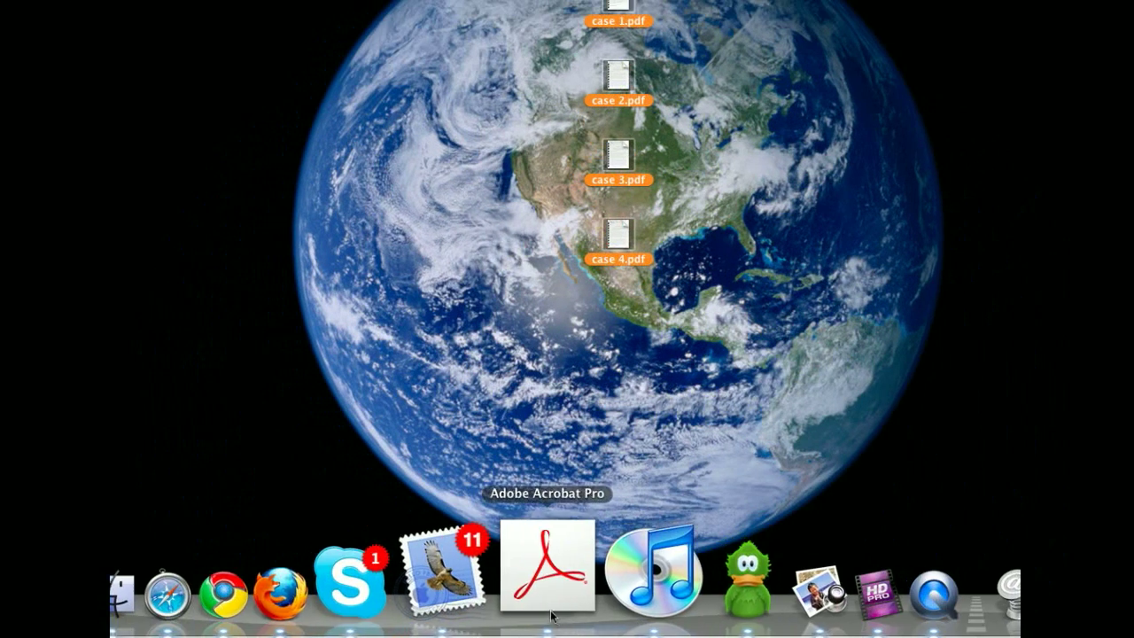
pyautogui.click(537, 608)
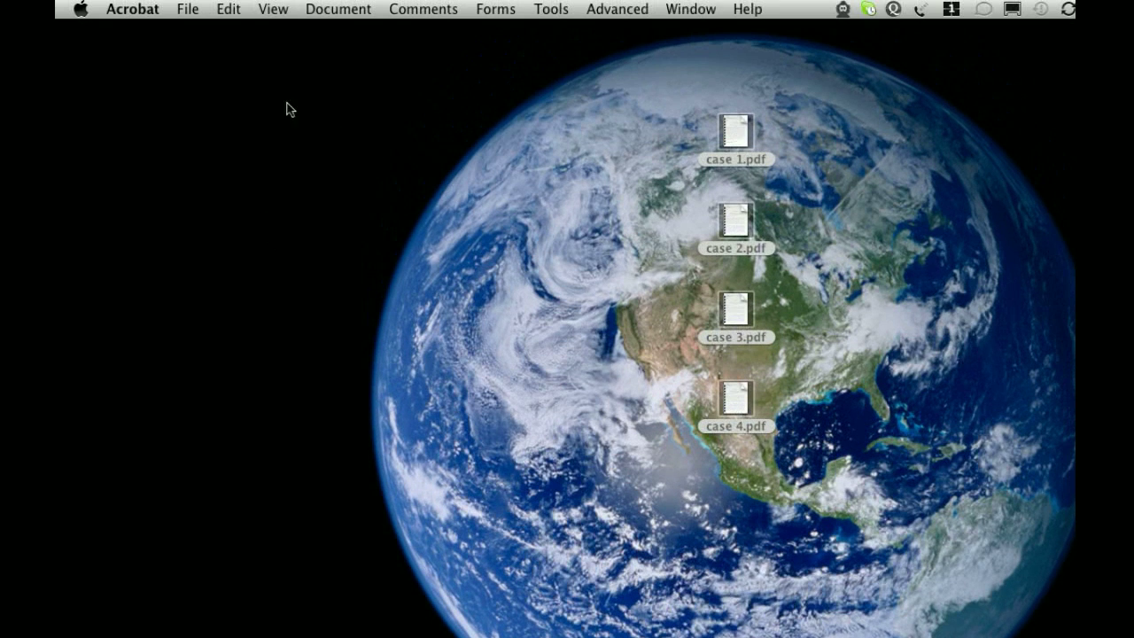
pyautogui.click(188, 11)
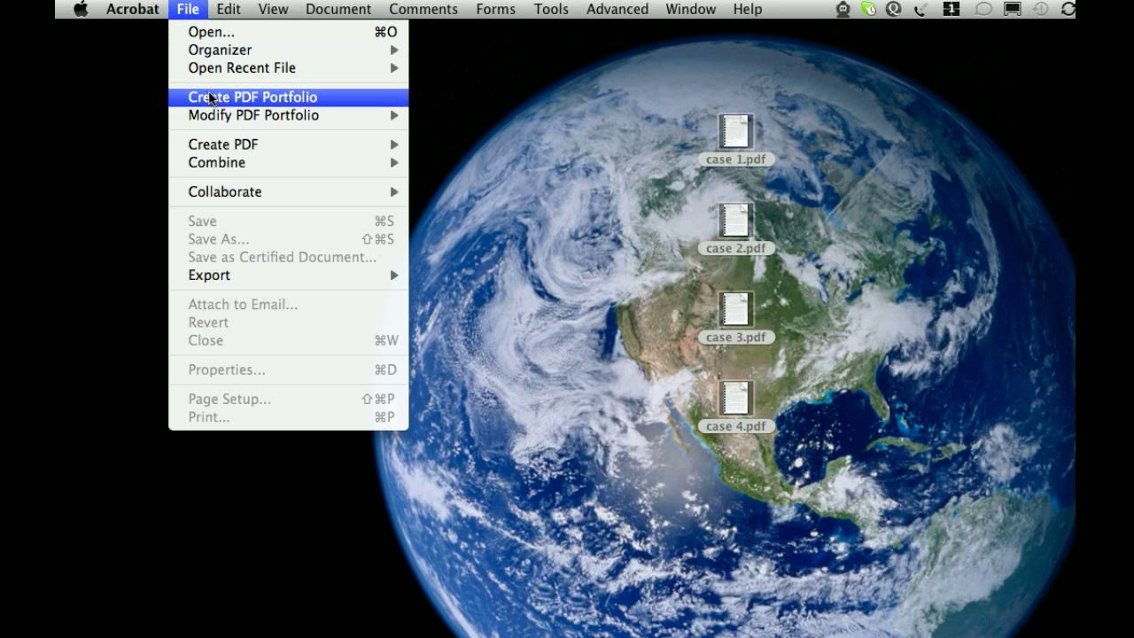
pyautogui.moveTo(217, 155)
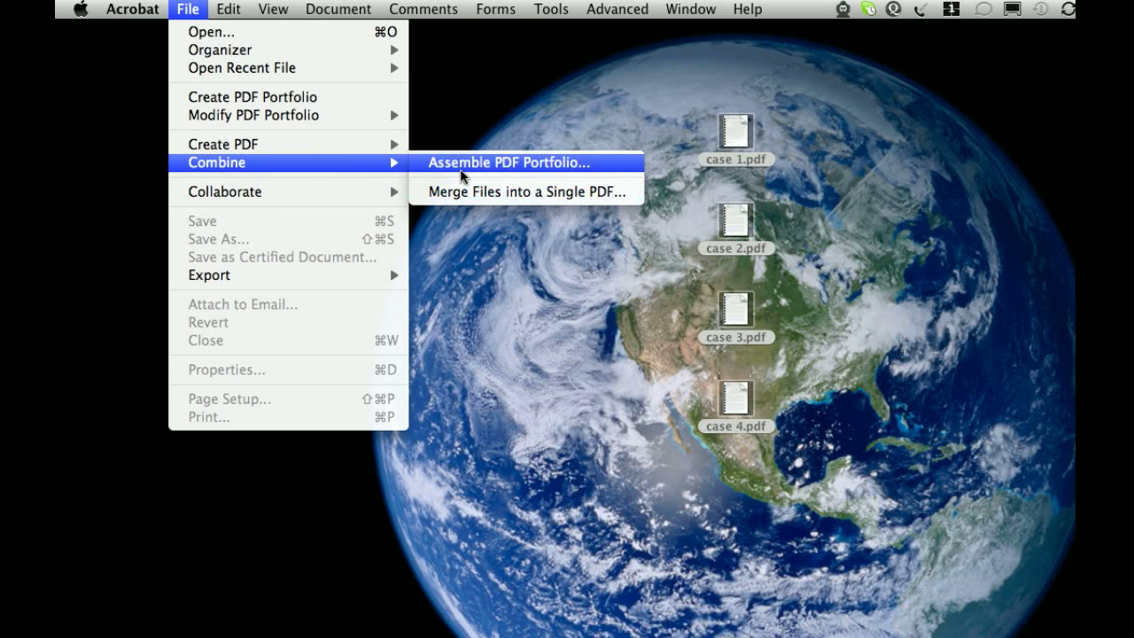
pyautogui.click(460, 192)
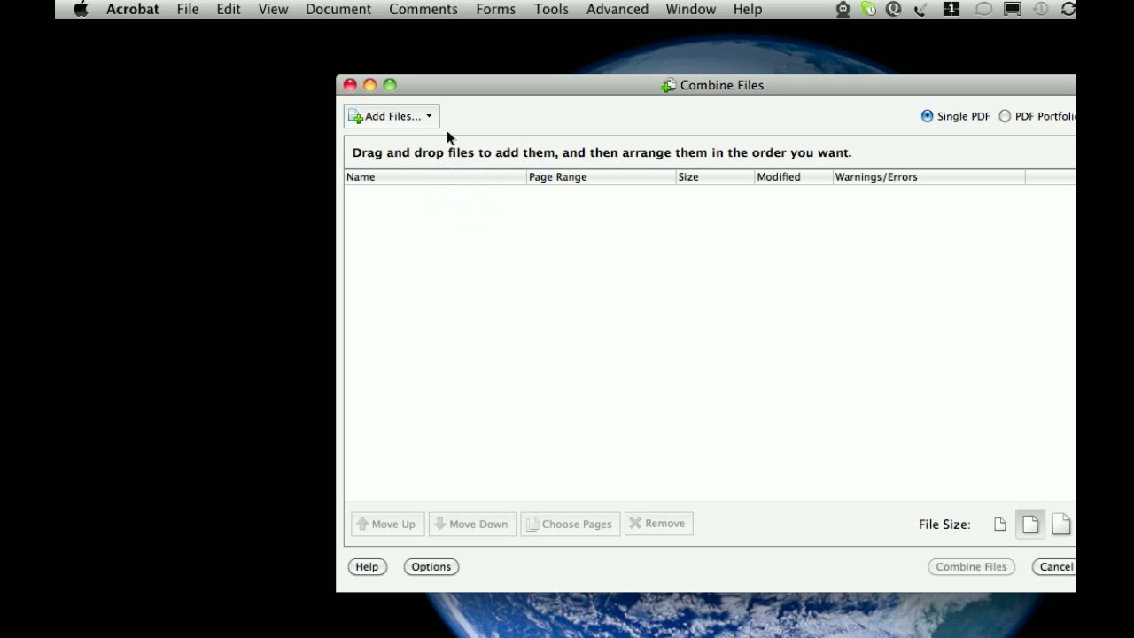
# Add case 1.pdf, case 2.pdf, case 3.pdf and case 4.pdf from the Desktop to the files being combined.
pyautogui.click(427, 110)
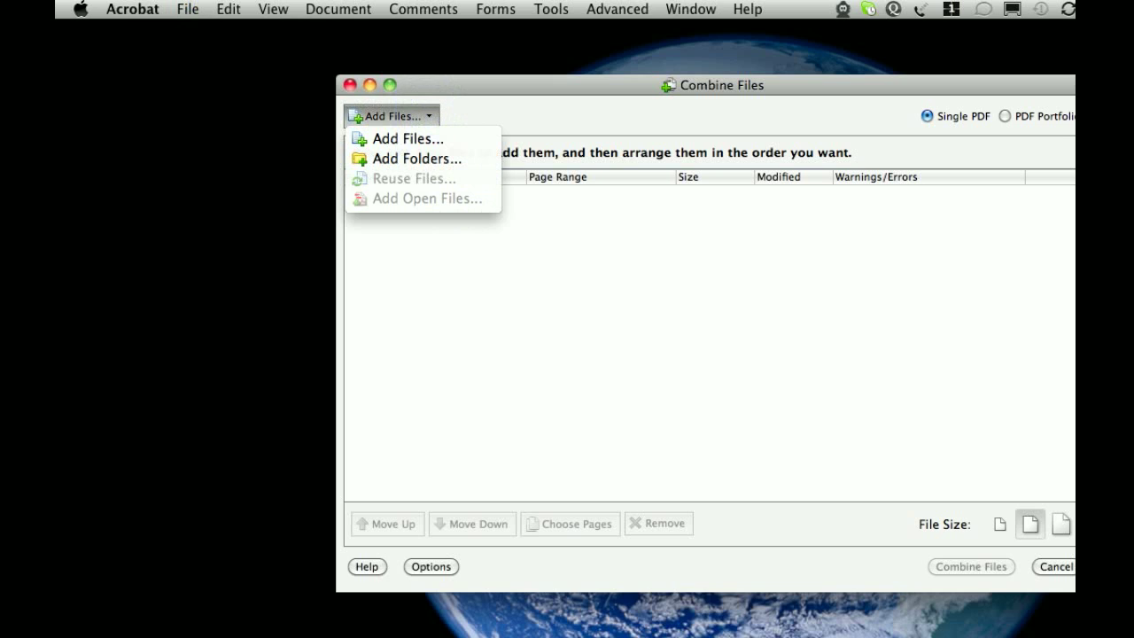
pyautogui.click(416, 142)
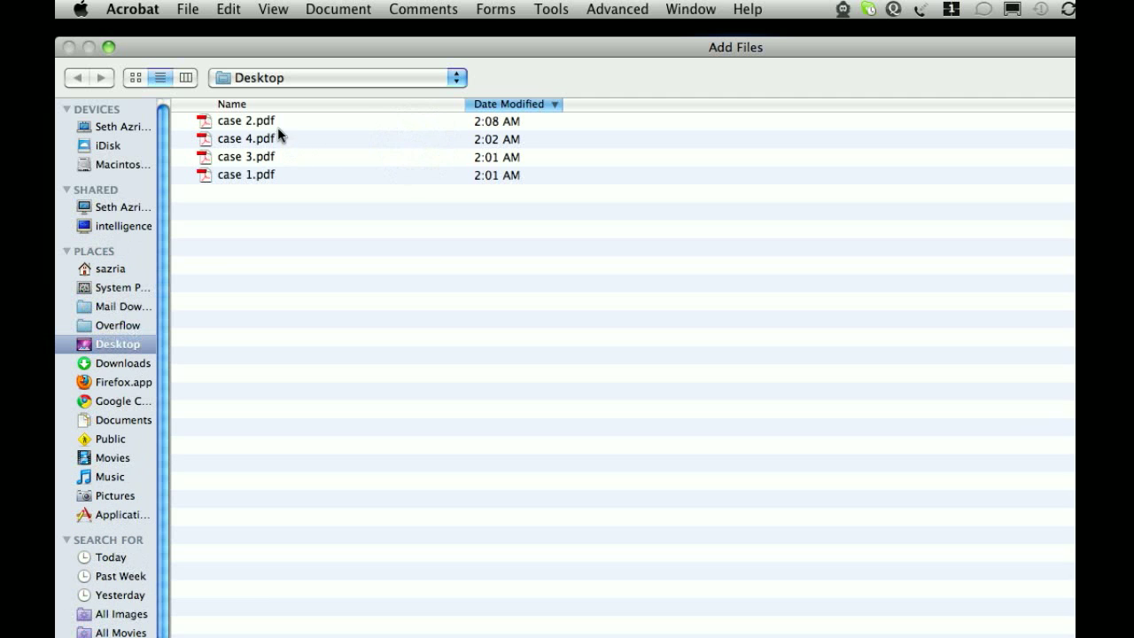
pyautogui.click(274, 129)
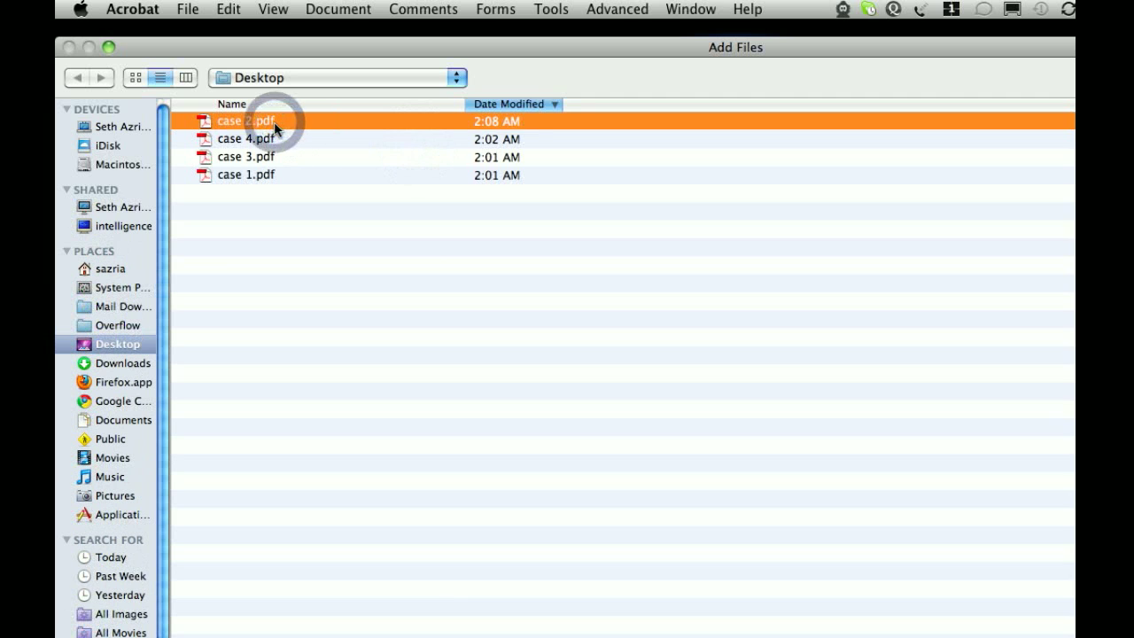
pyautogui.keyDown('shift'); pyautogui.click(257, 174); pyautogui.keyUp('shift')
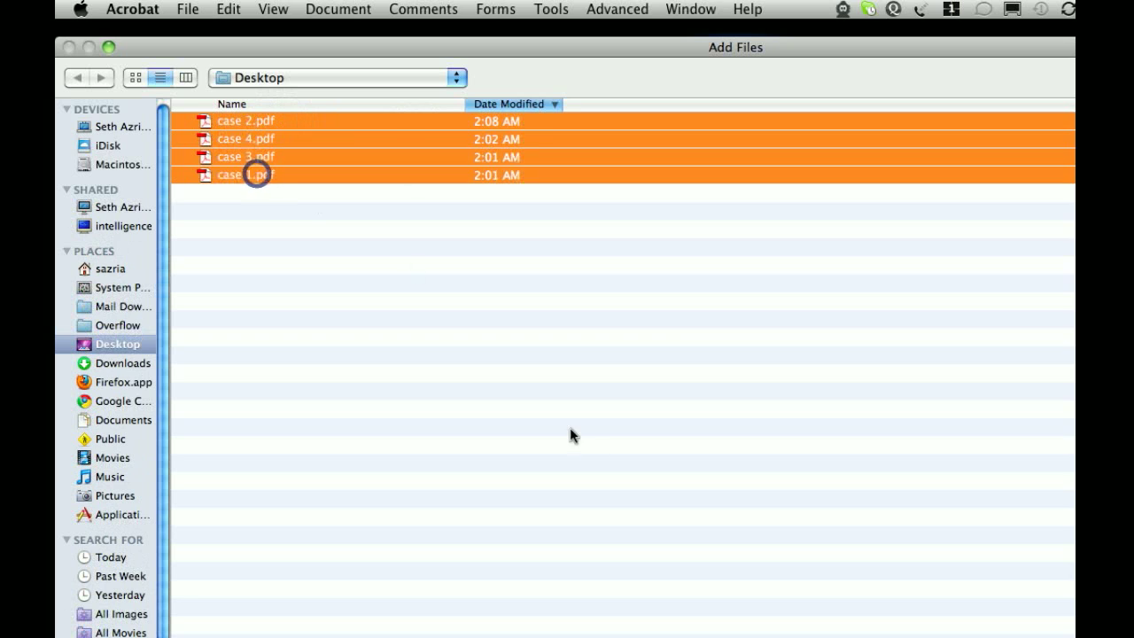
pyautogui.click(1048, 566)
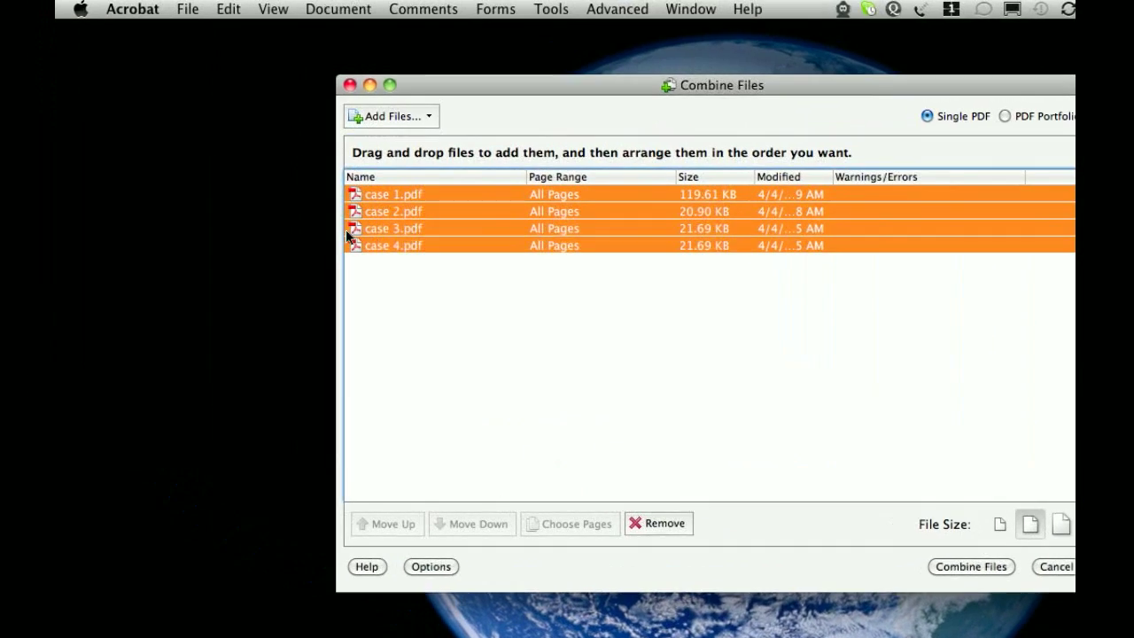
# Combine the four case files and save the merged PDF on the Desktop as Binder1.pdf.
pyautogui.click(565, 249)
pyautogui.click(522, 239)
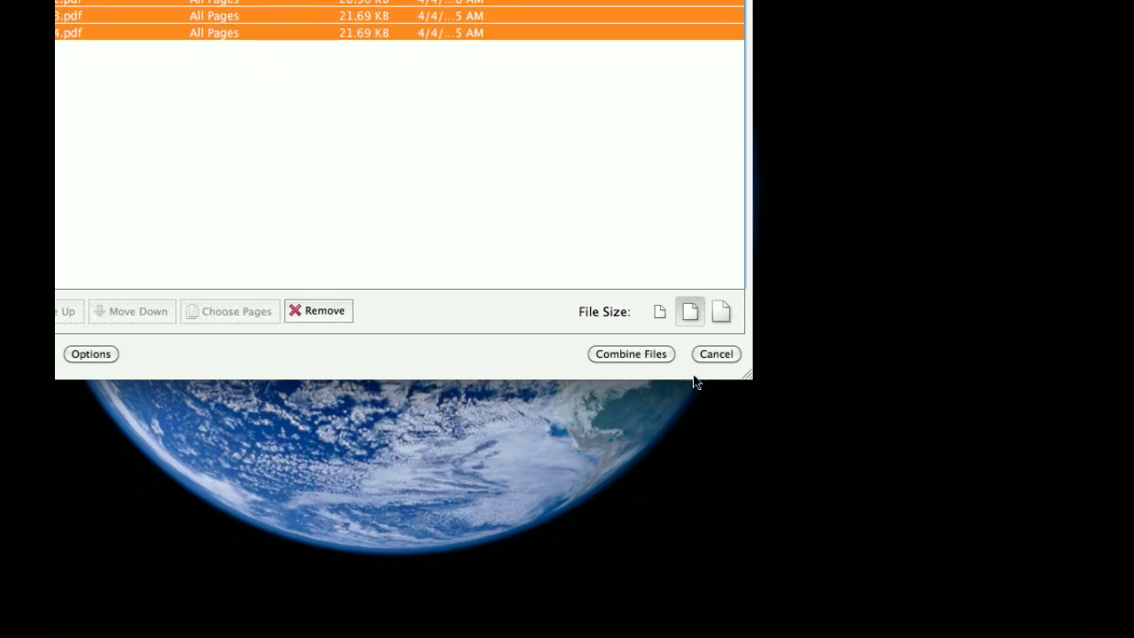
pyautogui.click(649, 353)
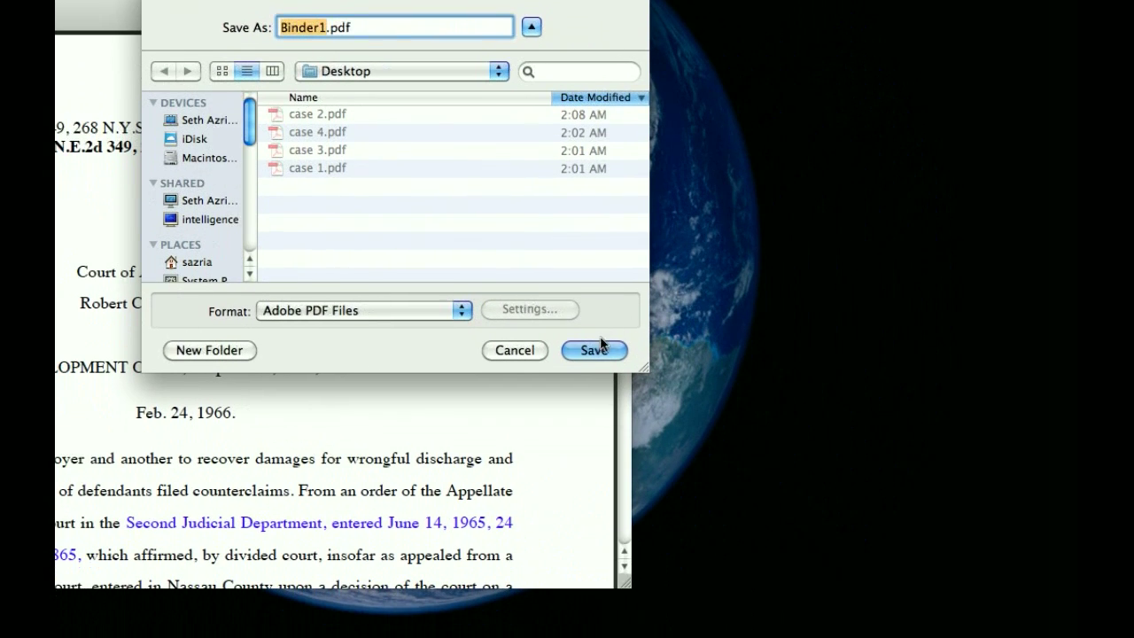
pyautogui.click(780, 421)
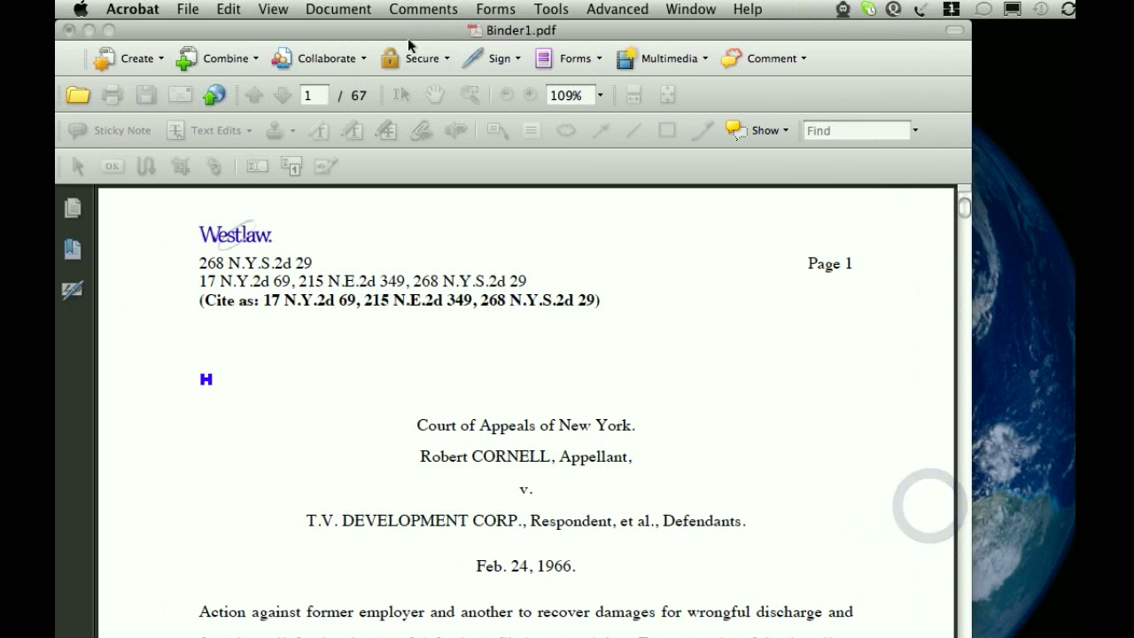
# Hide the Advanced Editing tools in the Binder1.pdf window.
pyautogui.moveTo(409, 36); pyautogui.dragTo(544, 30)
pyautogui.scroll(-15, 430, 319)
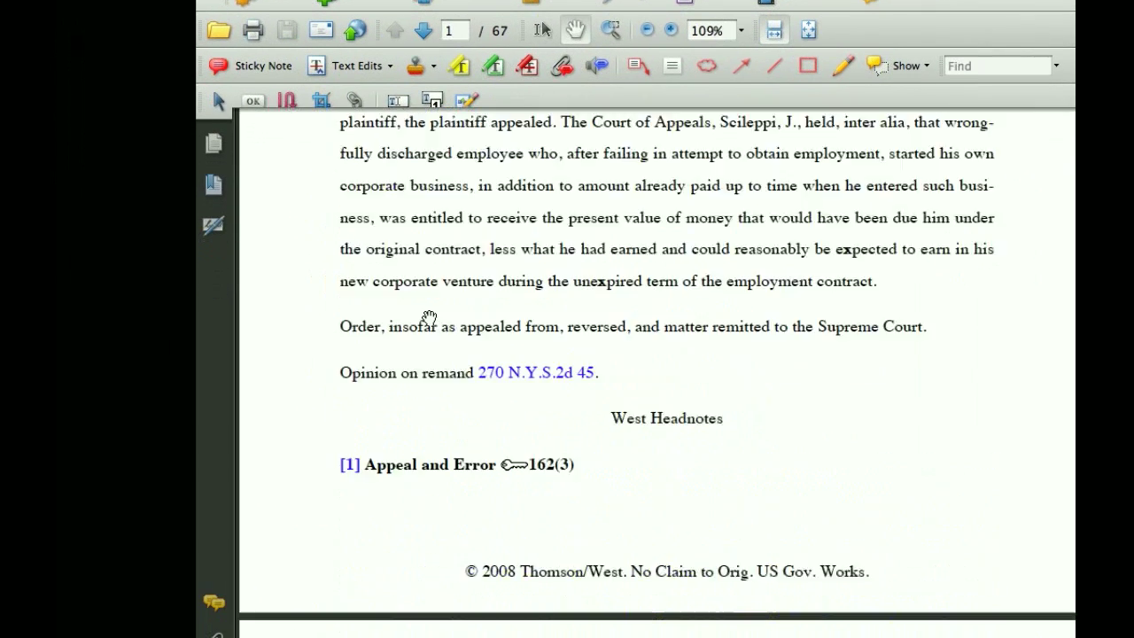
pyautogui.scroll(8, 428, 315)
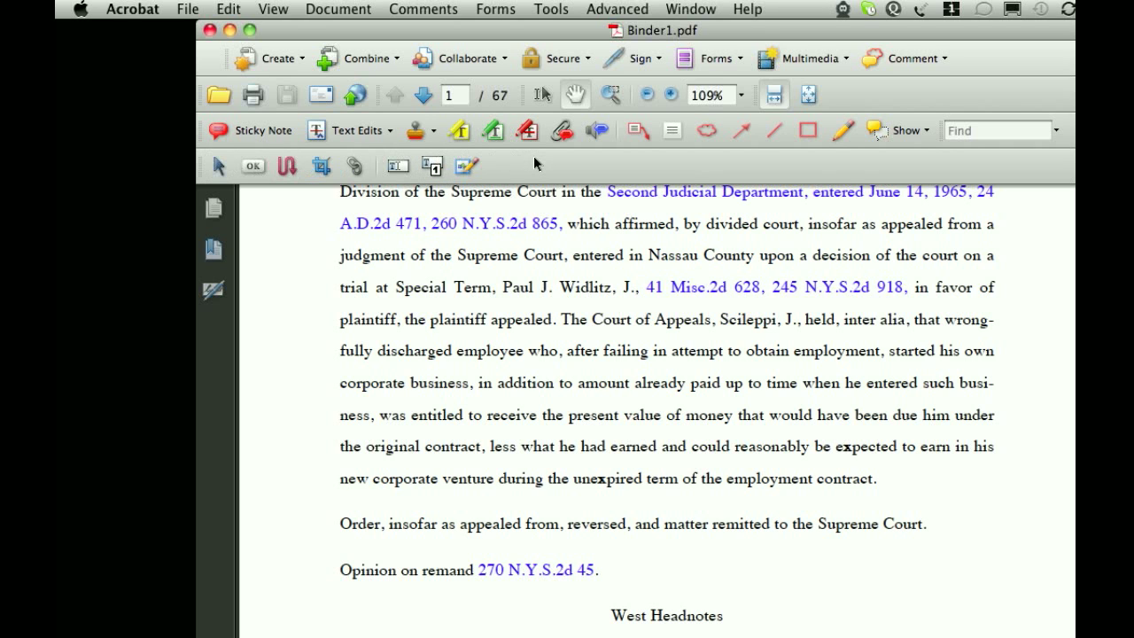
pyautogui.rightClick(533, 166)
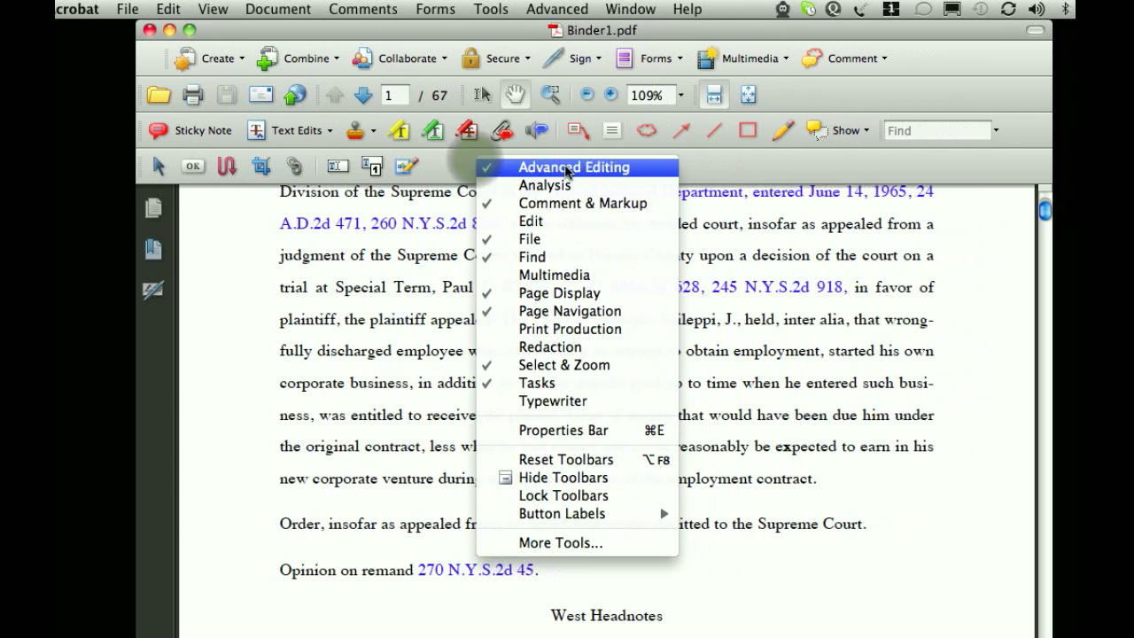
pyautogui.click(567, 168)
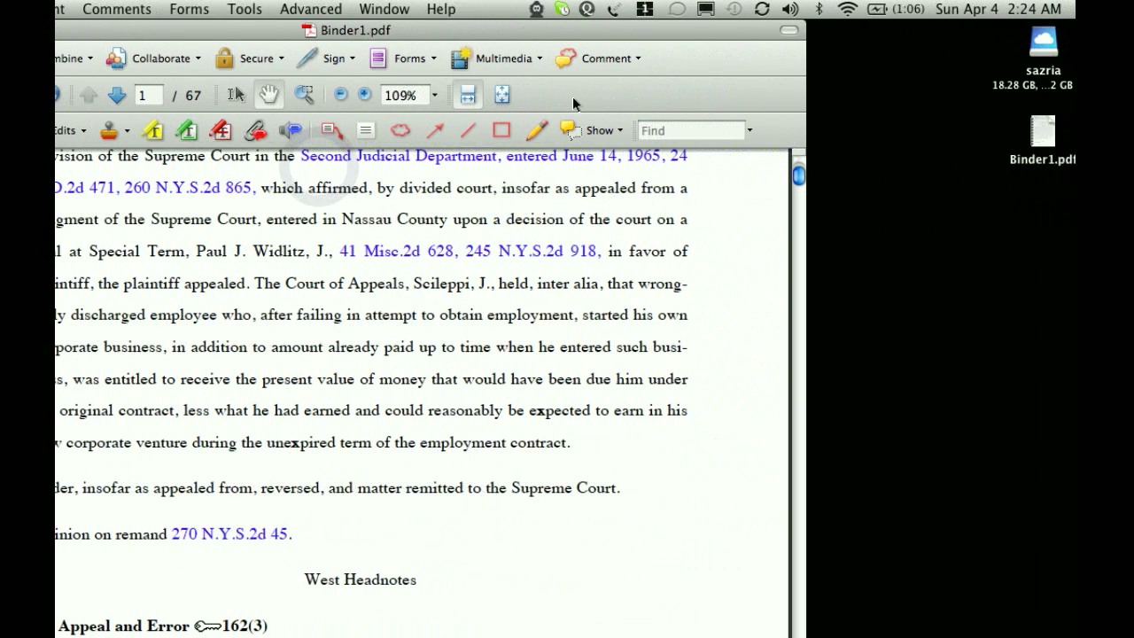
# Hide the Comment & Markup tools and display the Advanced Editing tools.
pyautogui.rightClick(573, 100)
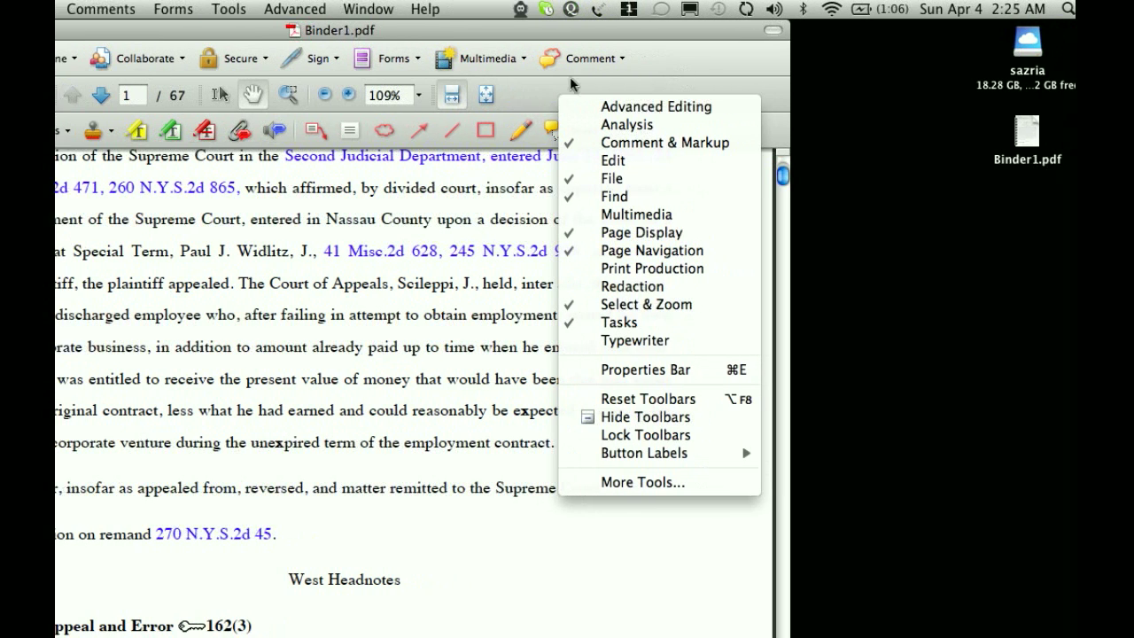
pyautogui.click(593, 142)
pyautogui.rightClick(638, 85)
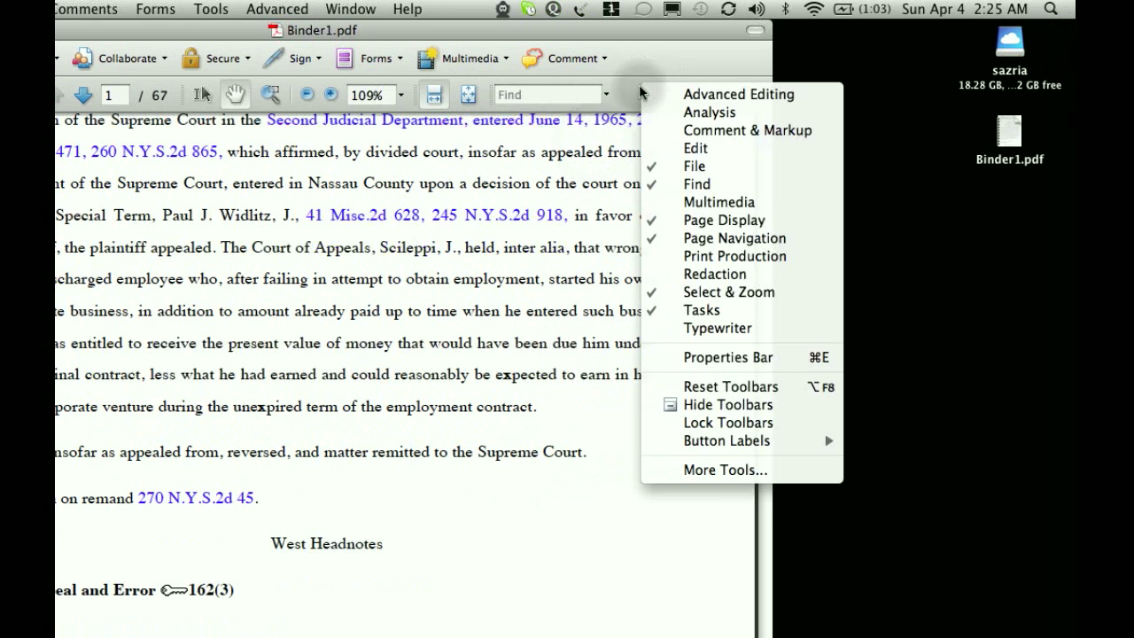
pyautogui.click(656, 96)
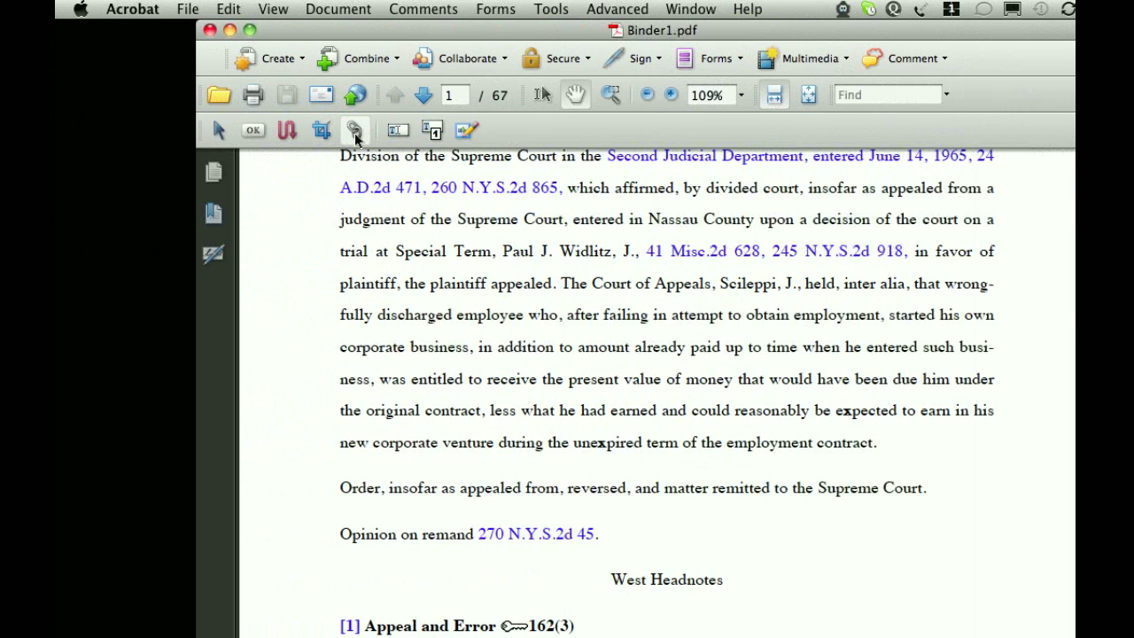
# Using the Link tool, delete the existing link on the citation "41 Misc.2d 628, 245 N.Y.S.2d 918" on page 1.
pyautogui.click(314, 188)
pyautogui.scroll(10, 315, 188)
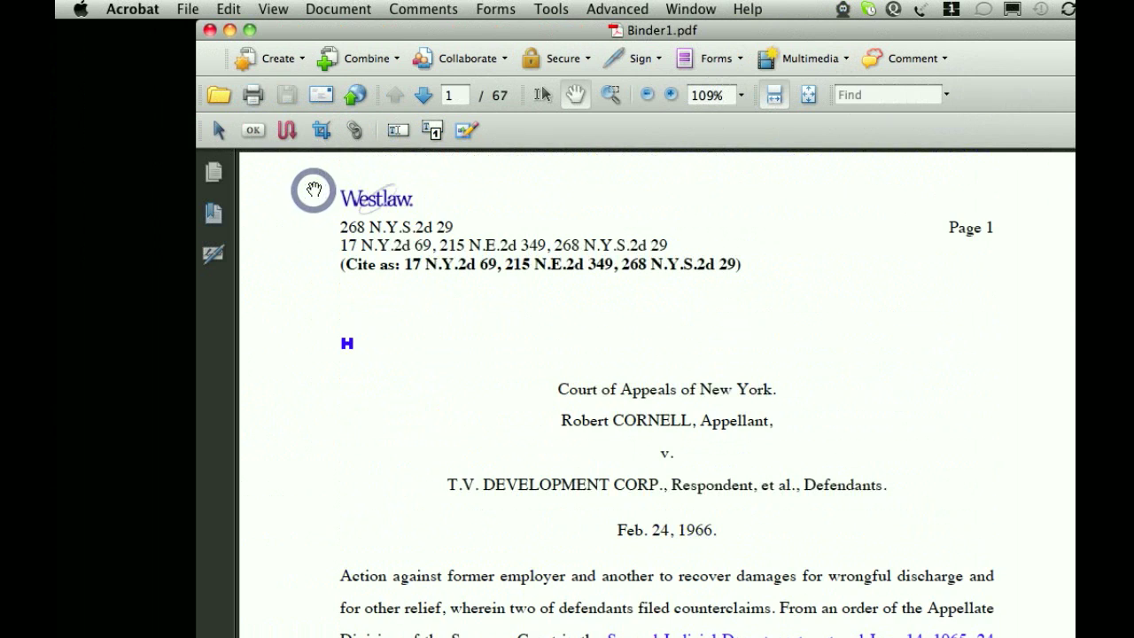
pyautogui.scroll(-2, 315, 189)
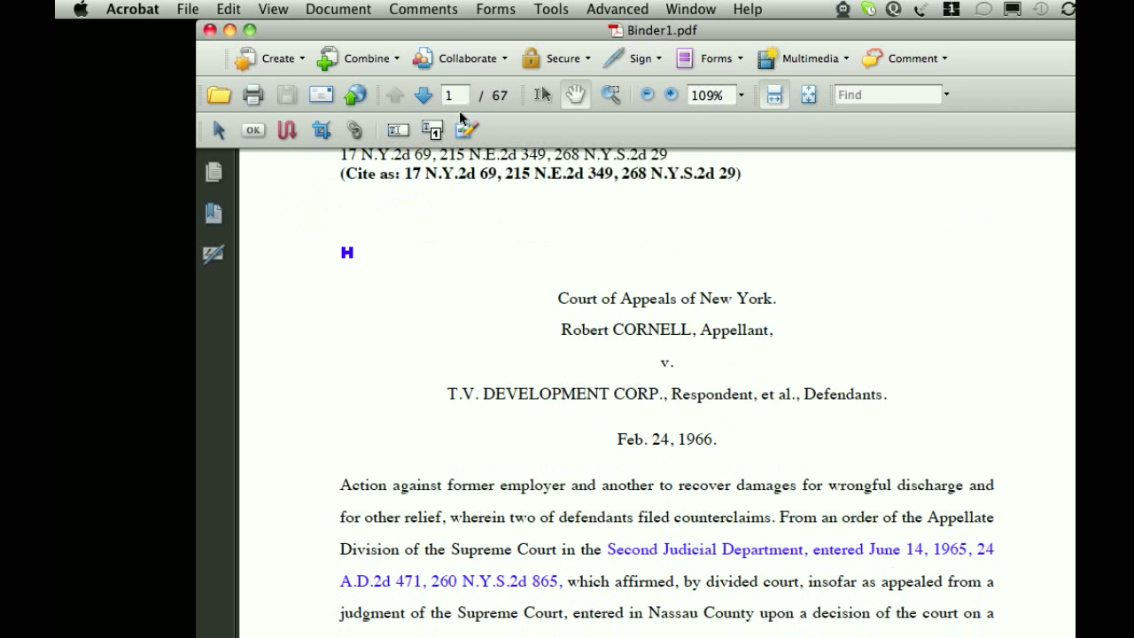
pyautogui.click(355, 130)
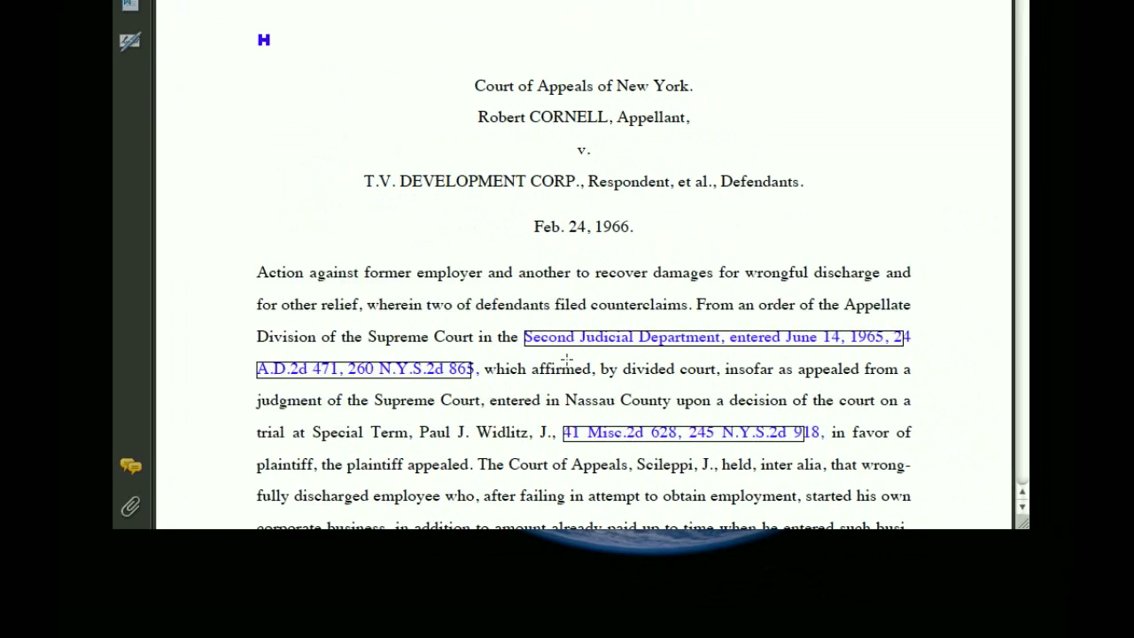
pyautogui.scroll(-1, 565, 358)
pyautogui.scroll(-5, 564, 359)
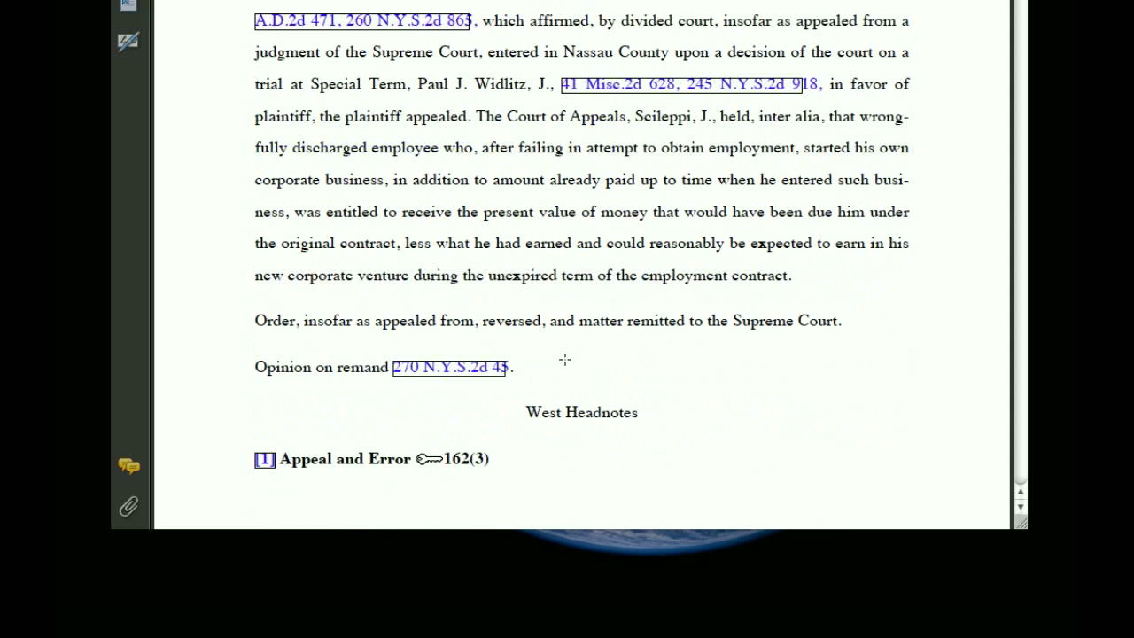
pyautogui.scroll(1, 564, 359)
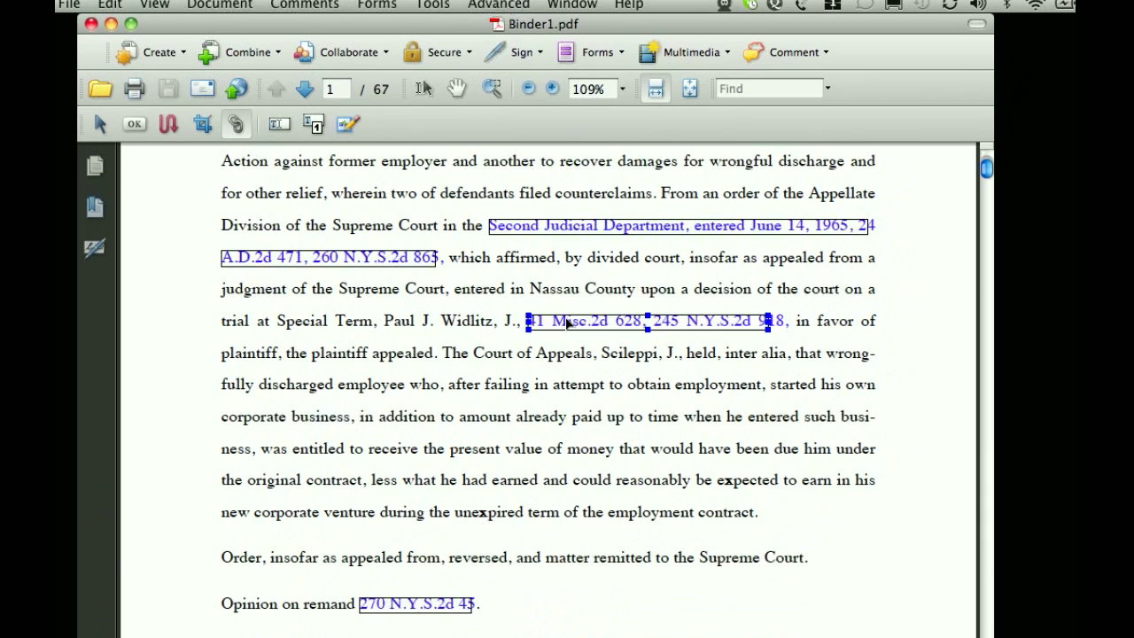
pyautogui.click(600, 115)
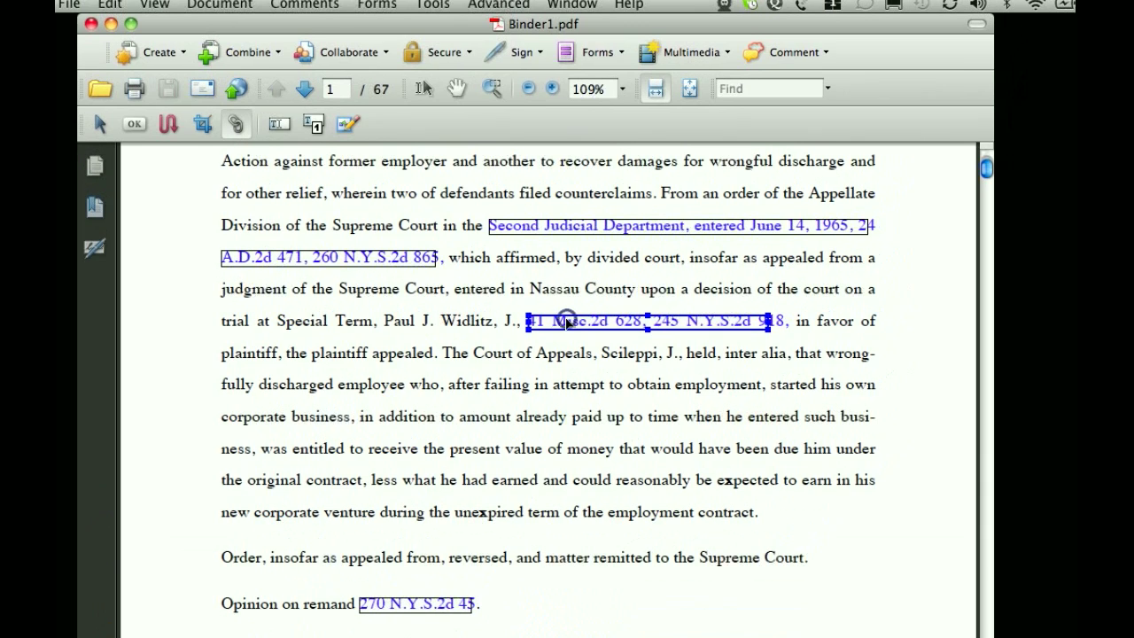
pyautogui.press('Delete')
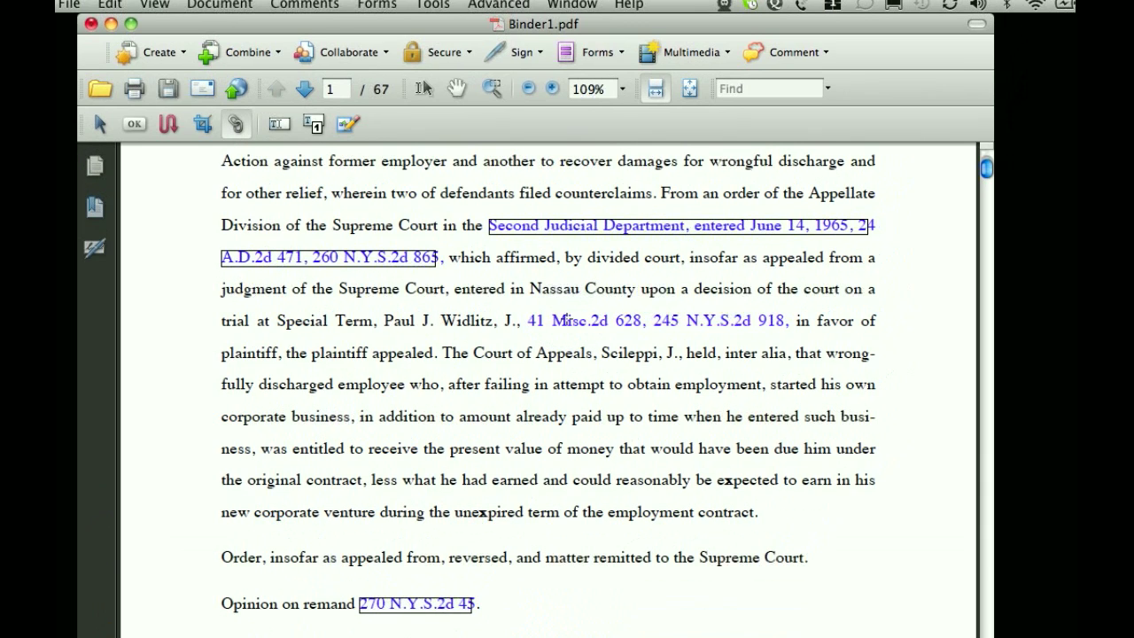
# Draw a new link area around the heading "Court of Appeals of New York." on page 1.
pyautogui.scroll(12, 564, 320)
pyautogui.scroll(-5, 567, 317)
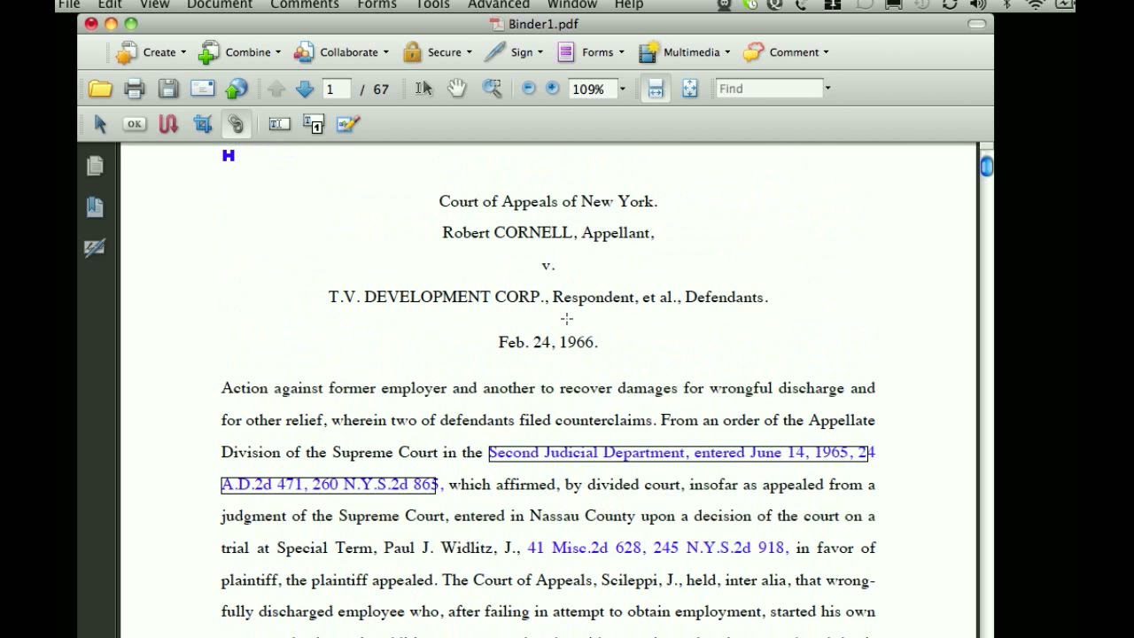
pyautogui.scroll(4, 567, 318)
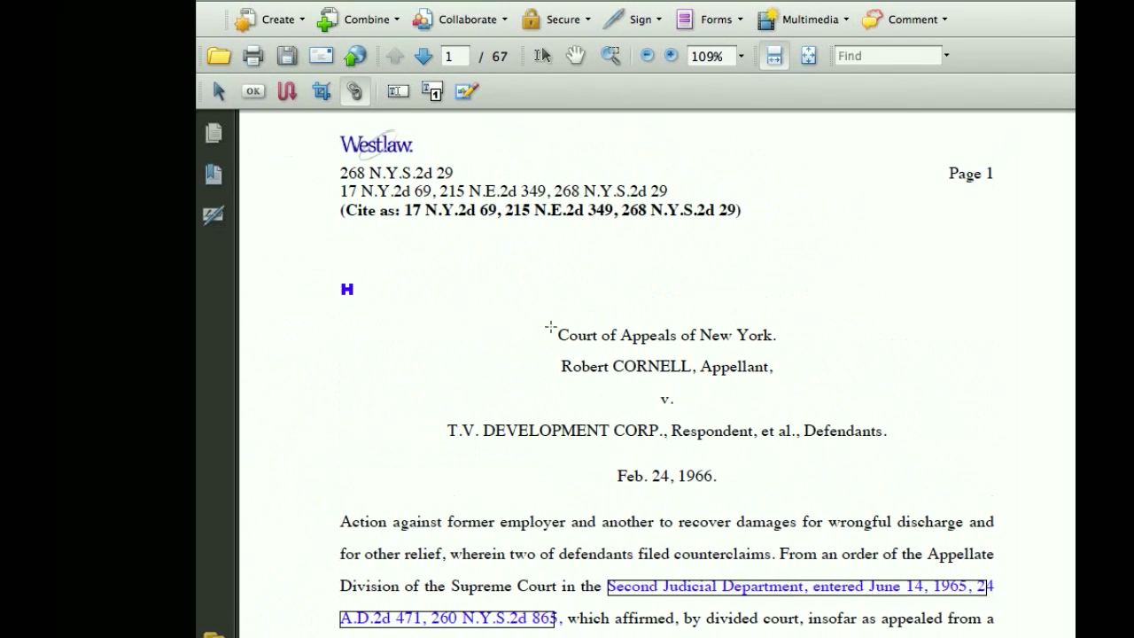
pyautogui.moveTo(553, 320); pyautogui.dragTo(737, 326)
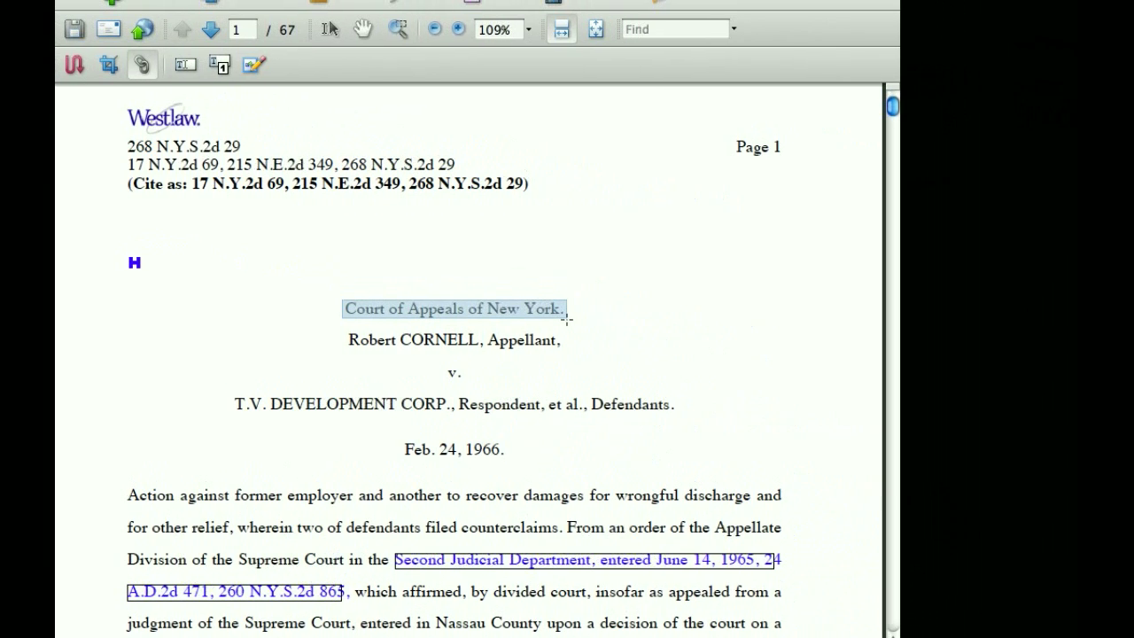
pyautogui.moveTo(567, 319); pyautogui.dragTo(566, 319)
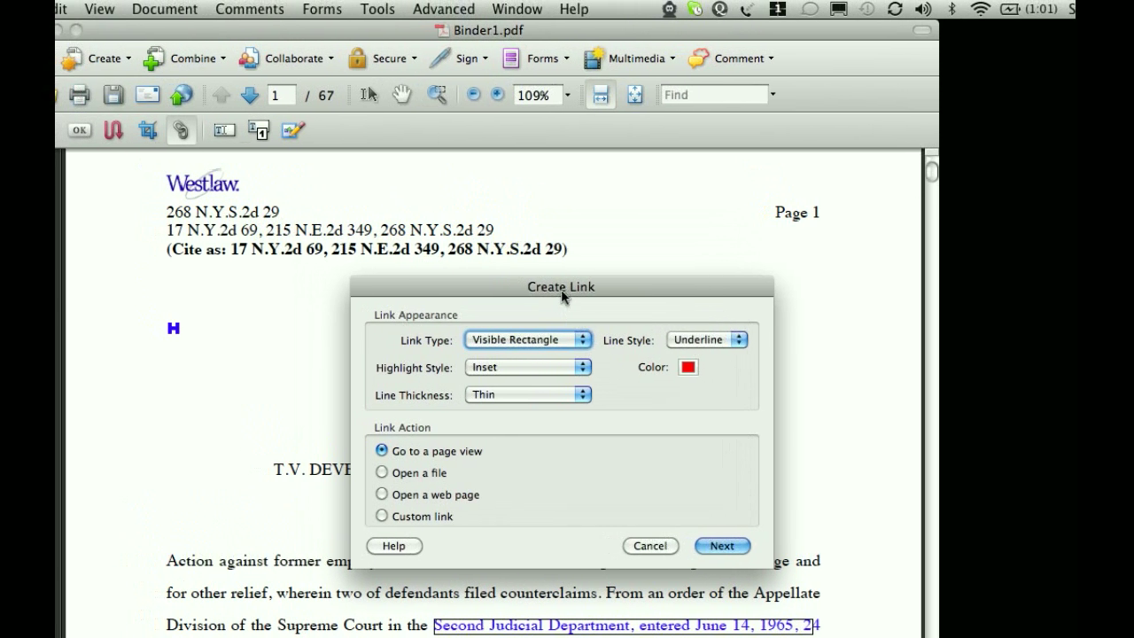
# Configure the new link as a visible rectangle with a red underline of medium thickness that goes to a page view.
pyautogui.moveTo(521, 224); pyautogui.dragTo(438, 129)
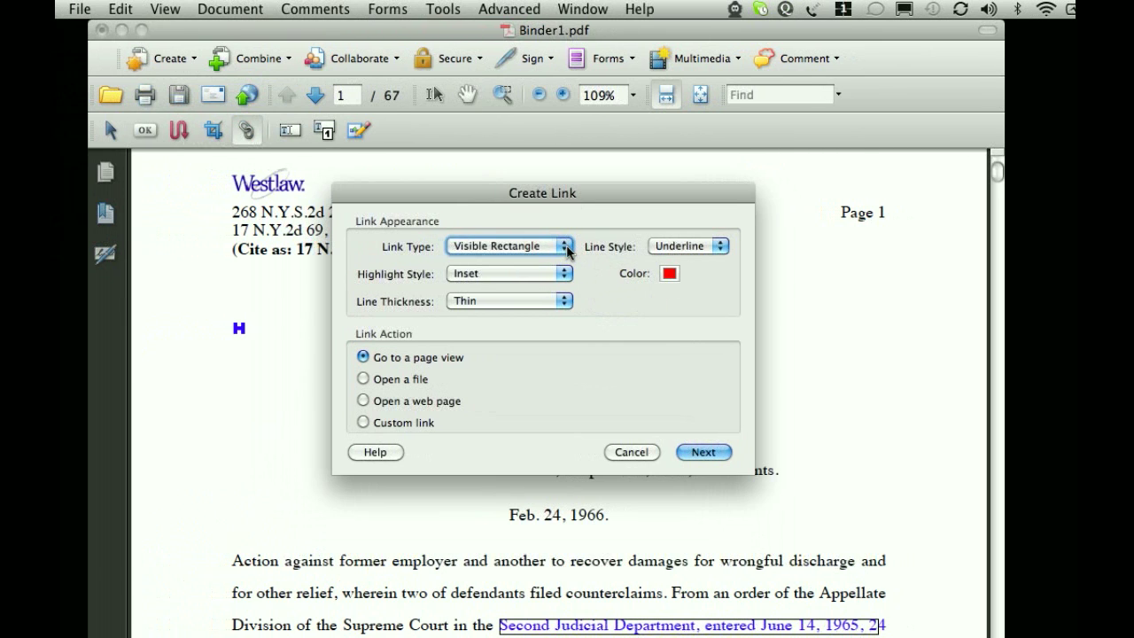
pyautogui.click(565, 246)
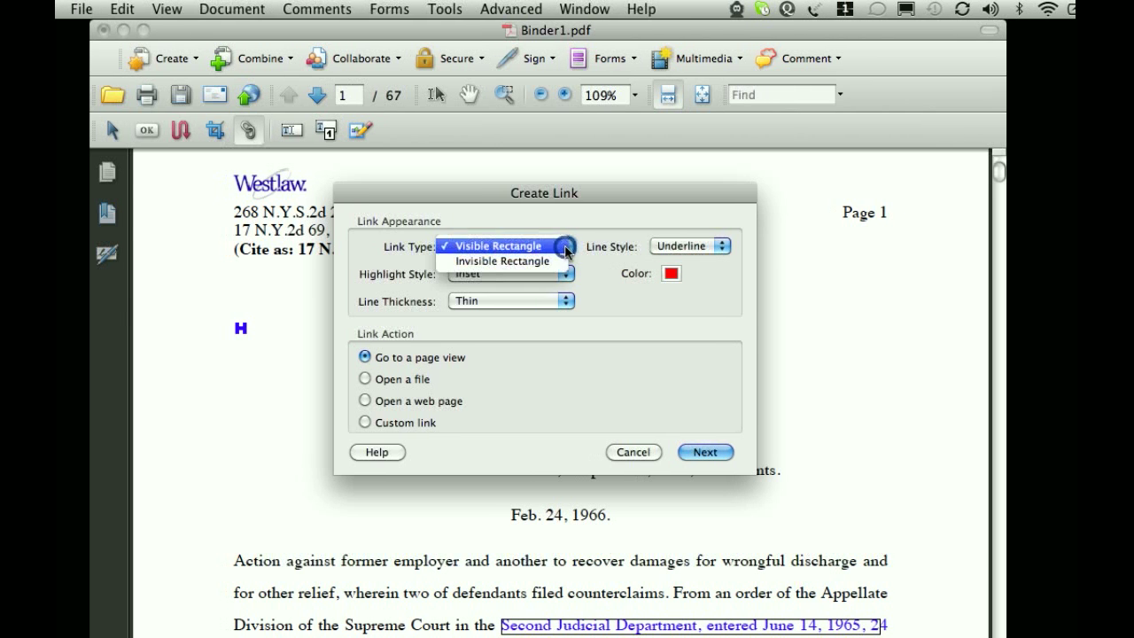
pyautogui.click(563, 247)
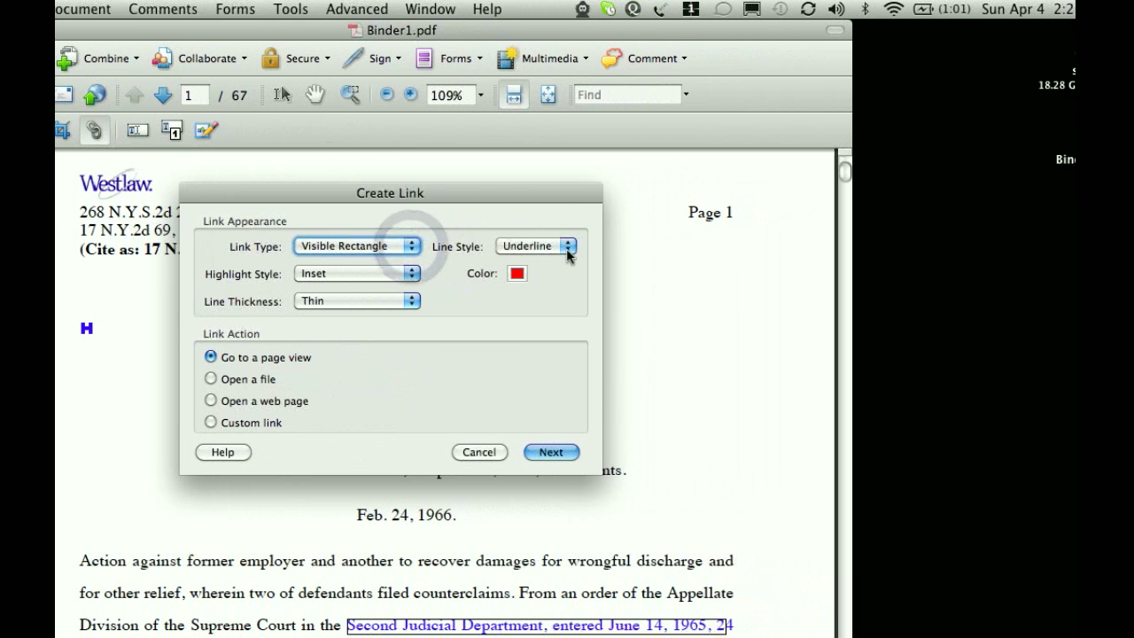
pyautogui.click(721, 247)
pyautogui.click(567, 252)
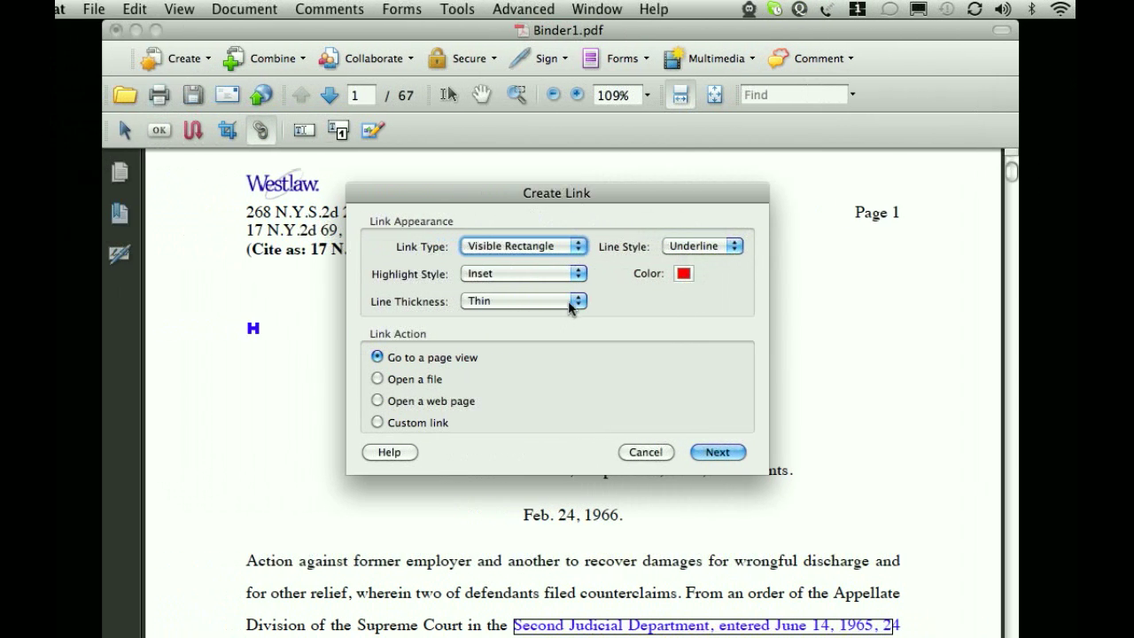
pyautogui.click(456, 303)
pyautogui.click(558, 316)
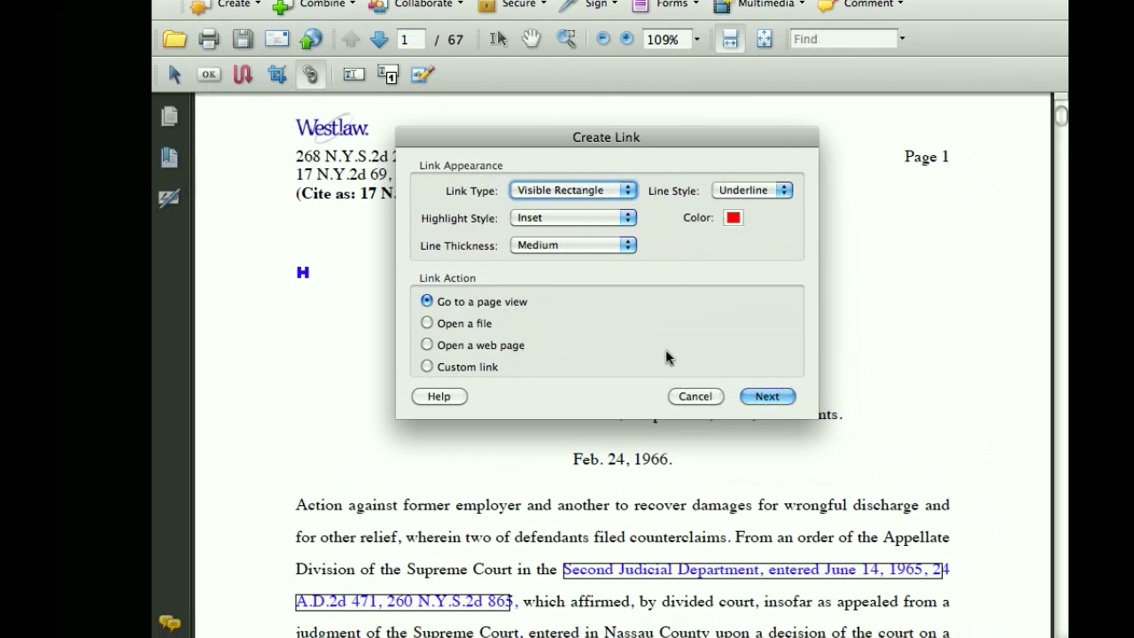
pyautogui.click(812, 410)
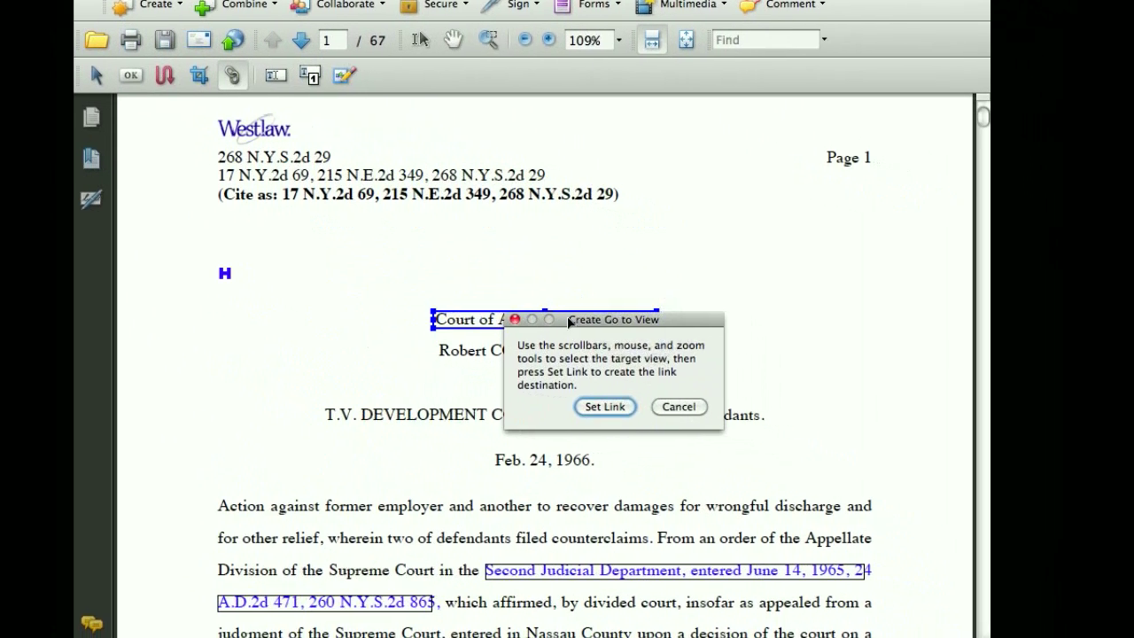
# Set the link's destination to page 50, at the paragraph beginning "It is well established that the law imposes strict liability".
pyautogui.moveTo(656, 358); pyautogui.dragTo(152, 126)
pyautogui.moveTo(457, 36); pyautogui.dragTo(616, 76)
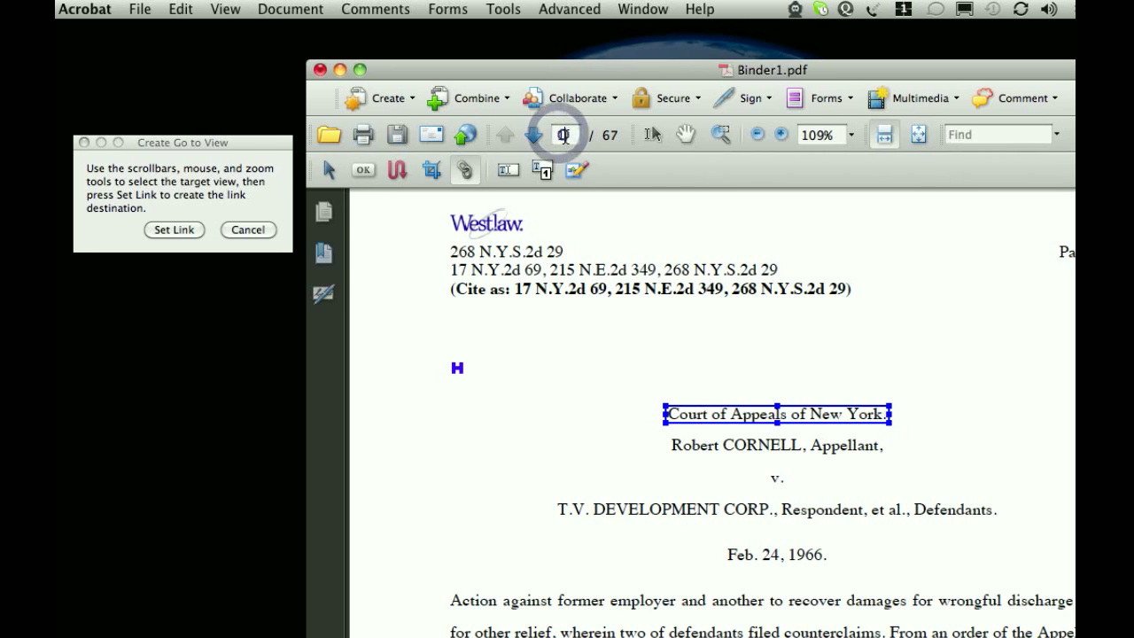
pyautogui.write('5')
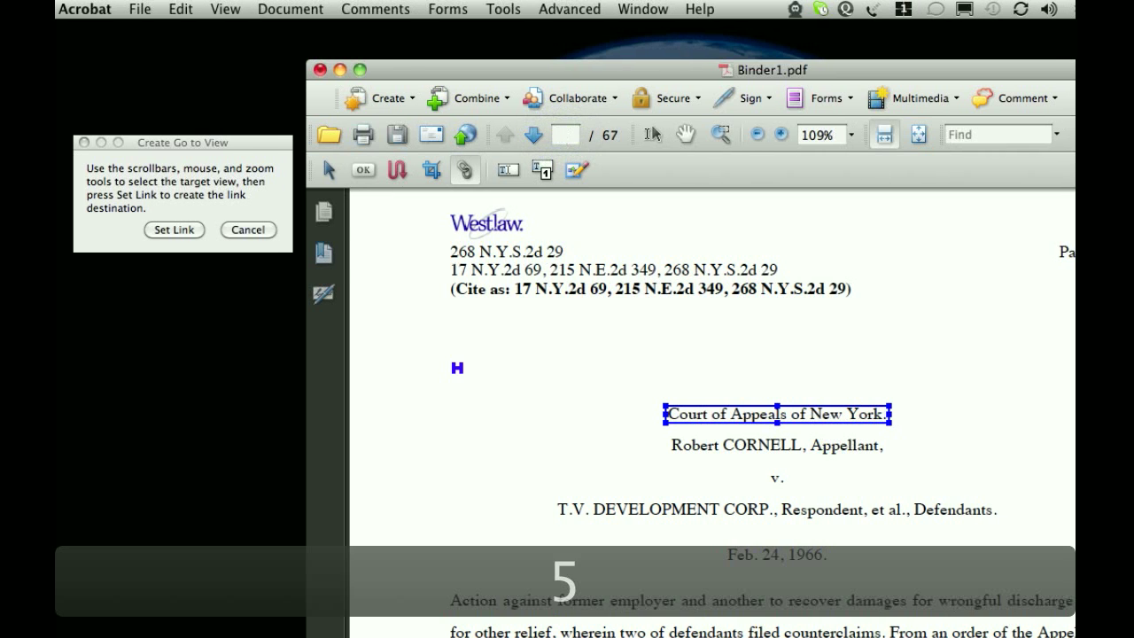
pyautogui.write('0')
pyautogui.press('Return')
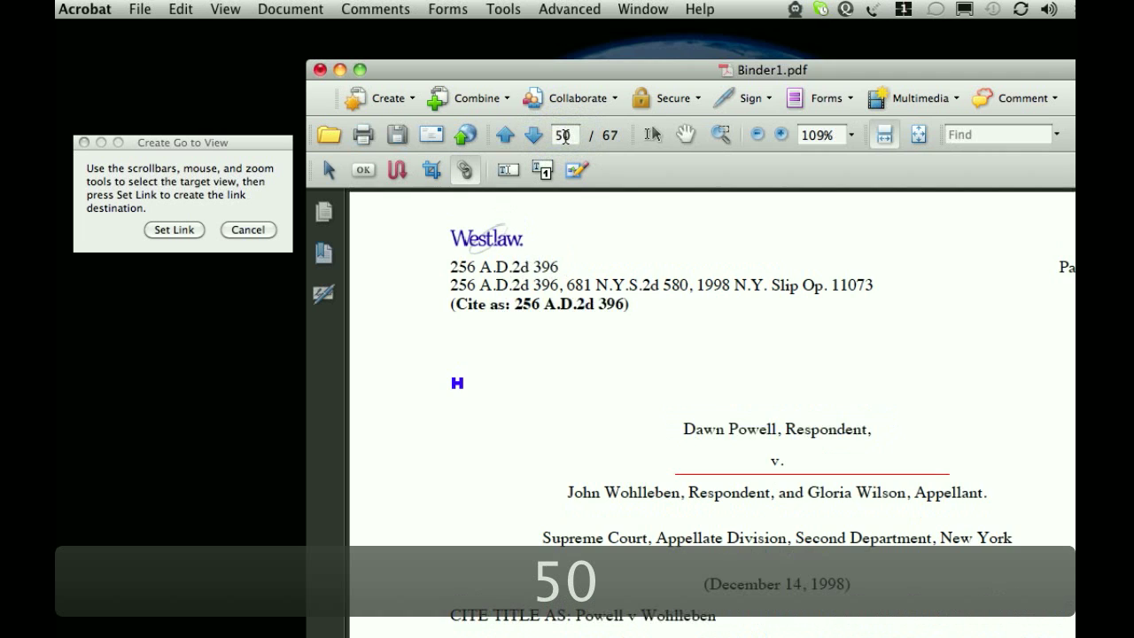
pyautogui.scroll(-10, 604, 323)
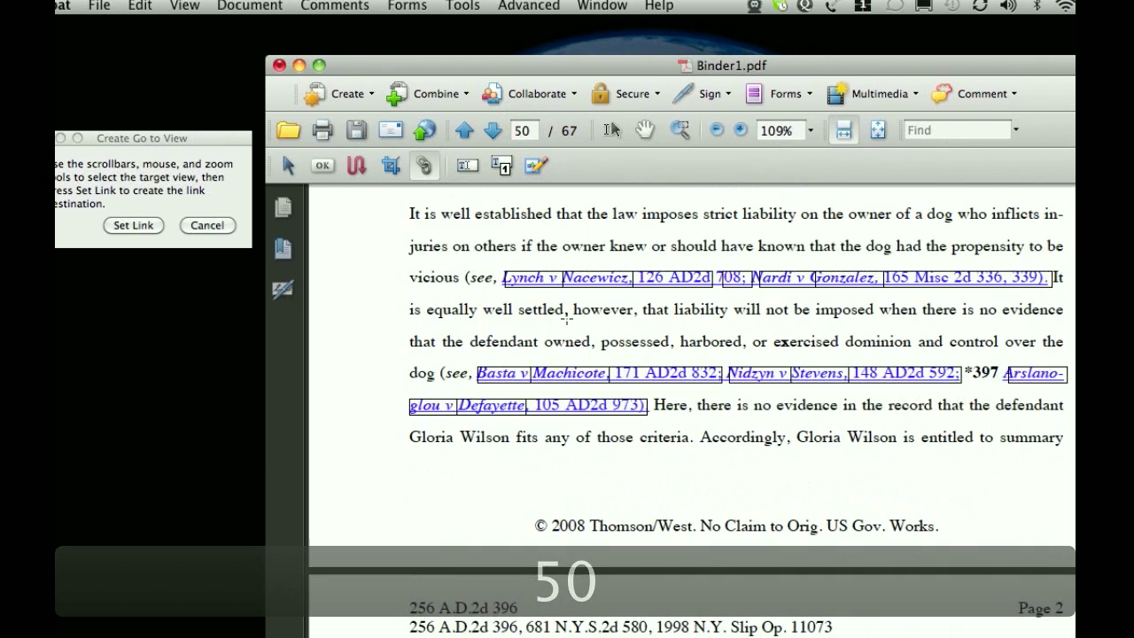
pyautogui.scroll(2, 567, 317)
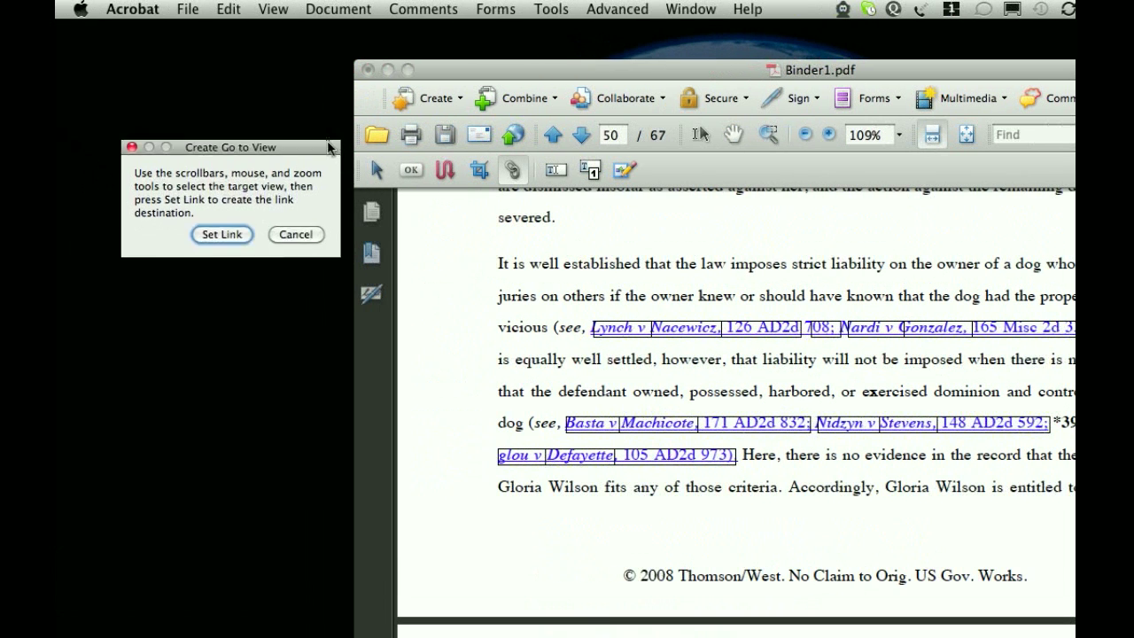
pyautogui.moveTo(333, 142); pyautogui.dragTo(503, 381)
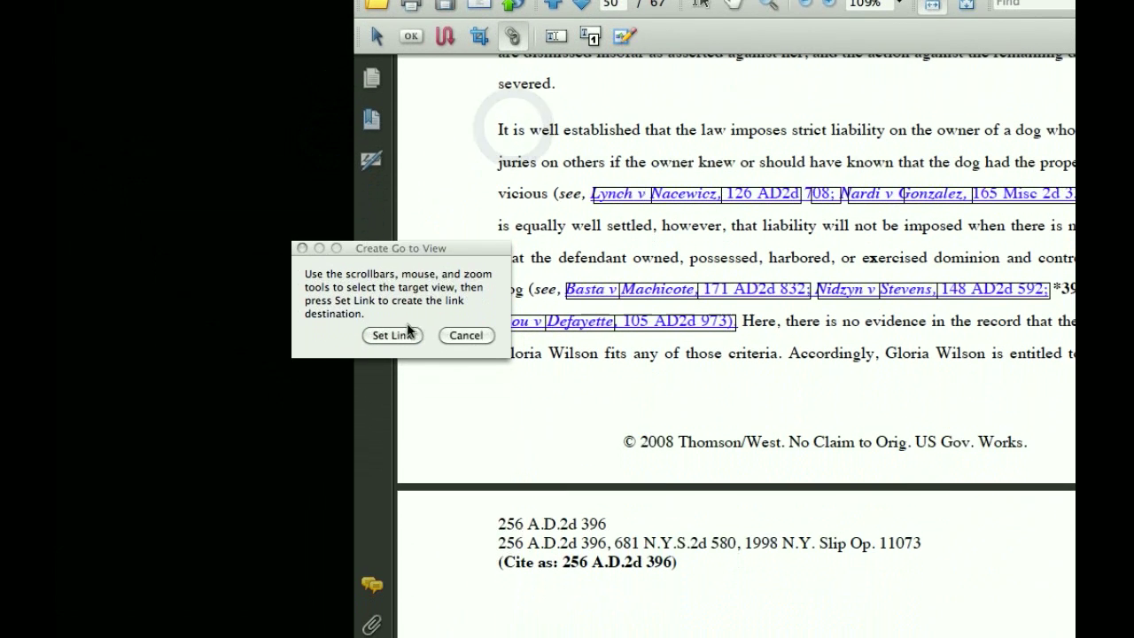
pyautogui.click(392, 468)
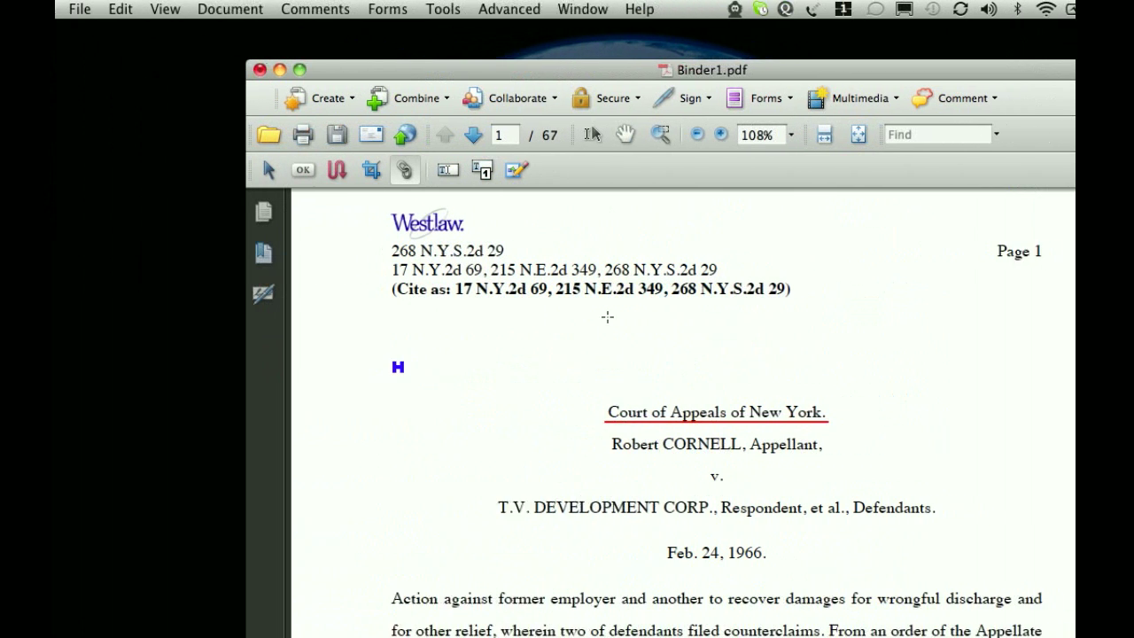
# Test the new "Court of Appeals of New York." link on page 1 with the Hand tool.
pyautogui.click(449, 345)
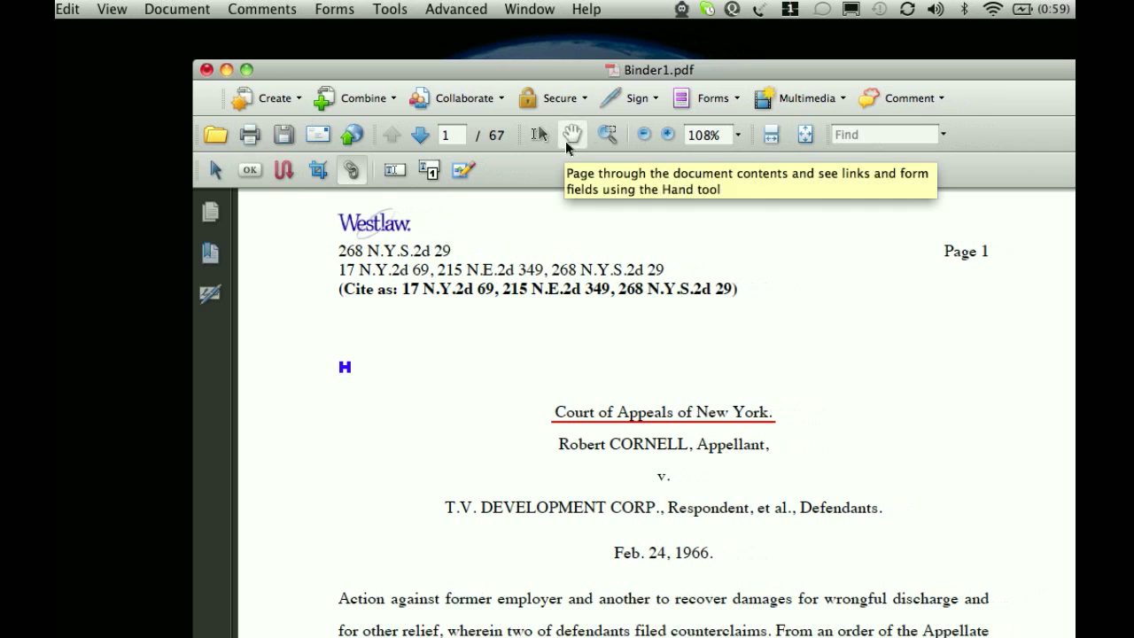
pyautogui.click(565, 139)
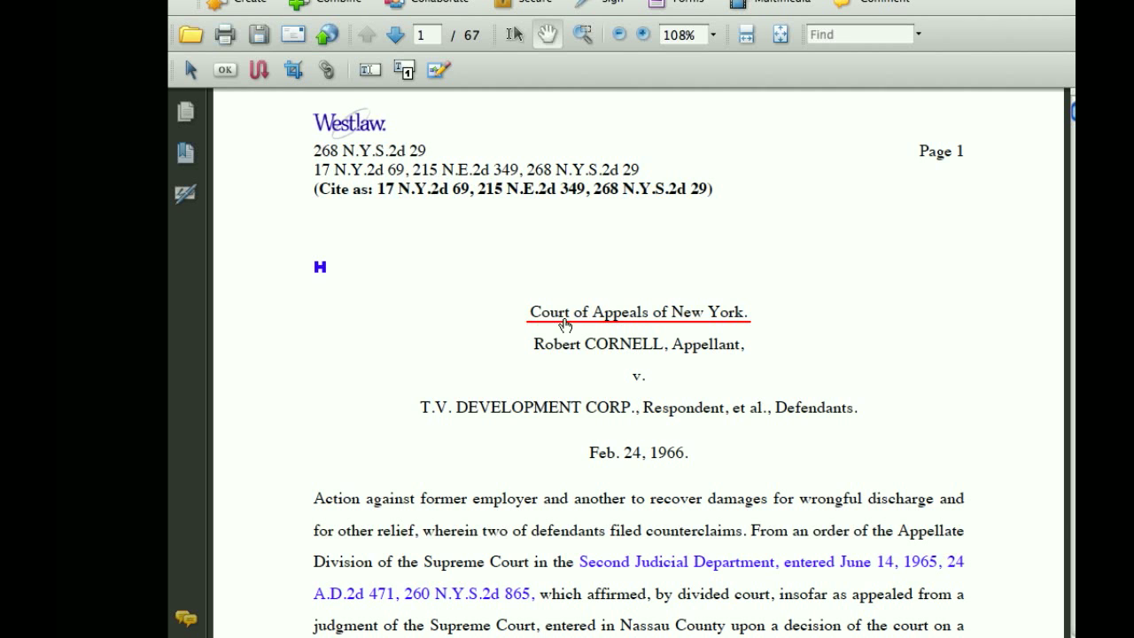
pyautogui.click(565, 325)
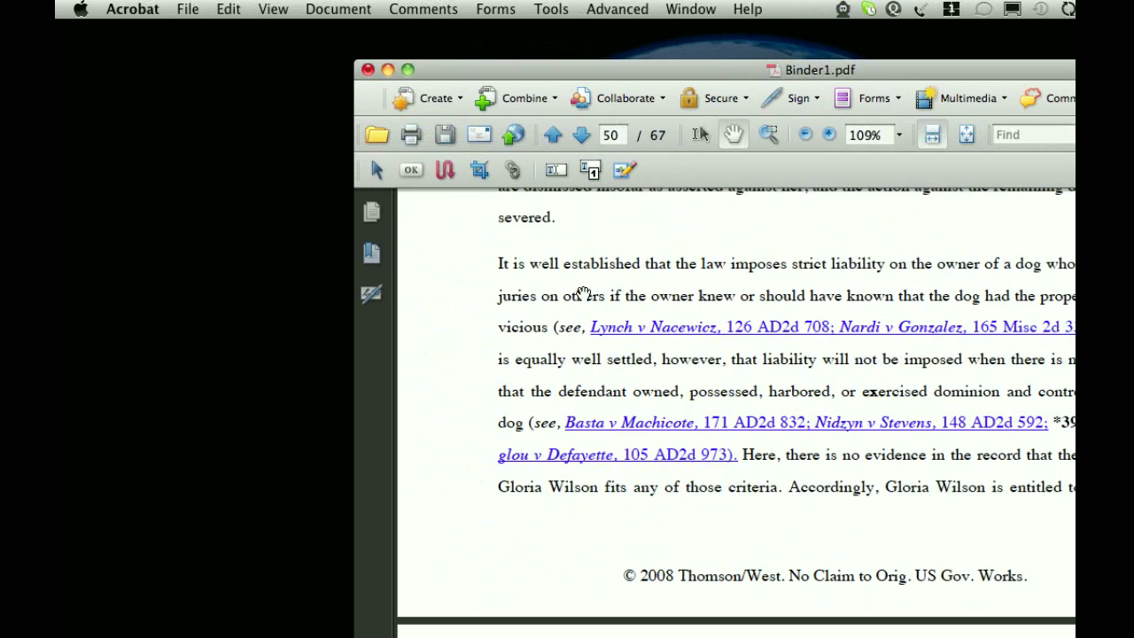
# Place a button field named "back top" below entry 258, just above the copyright line on page 47.
pyautogui.scroll(20, 547, 317)
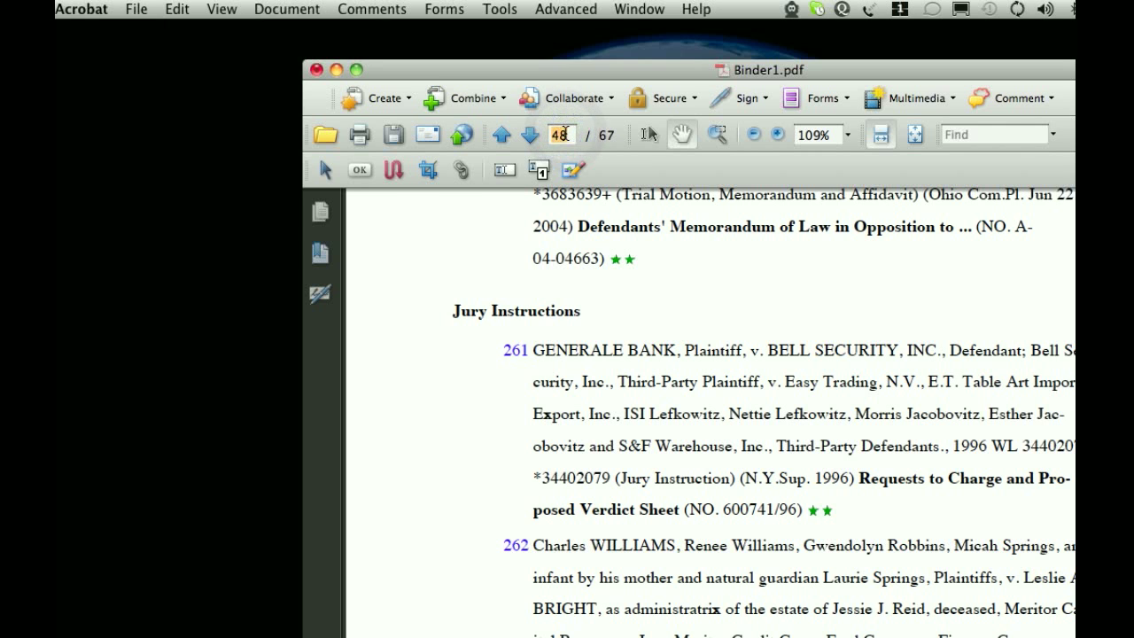
pyautogui.scroll(10, 567, 308)
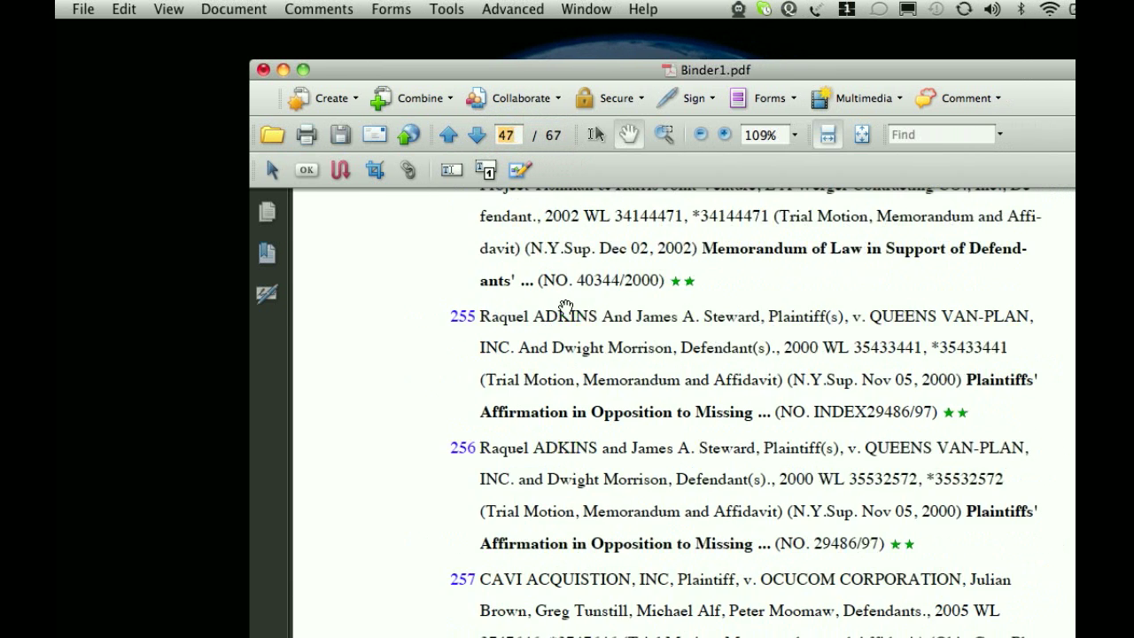
pyautogui.scroll(-3, 566, 307)
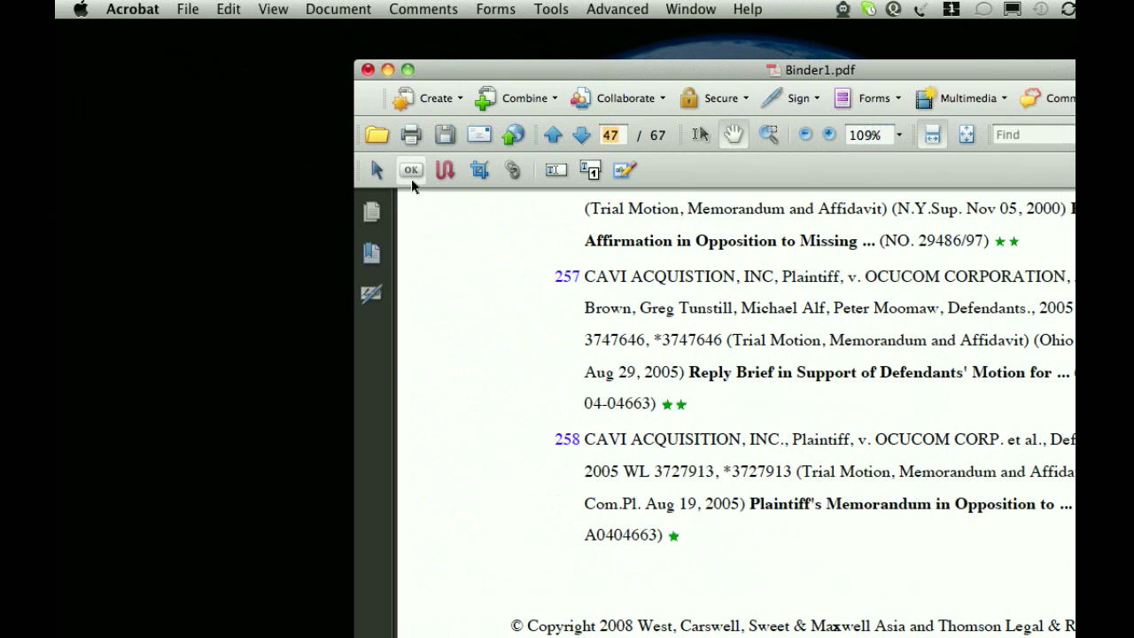
pyautogui.click(408, 173)
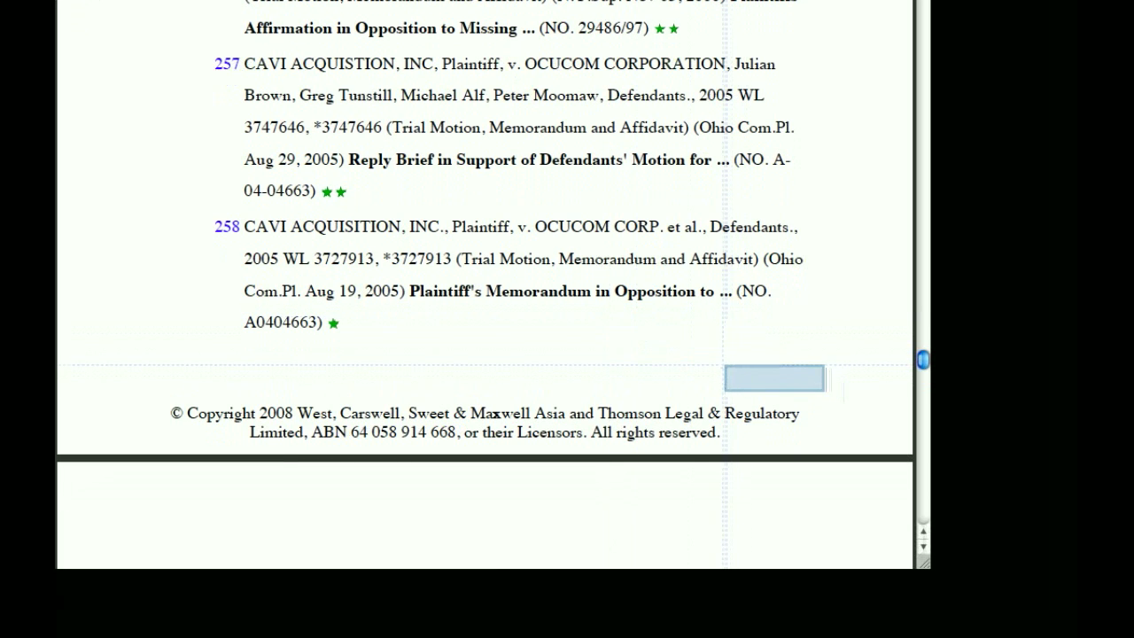
pyautogui.click(720, 375)
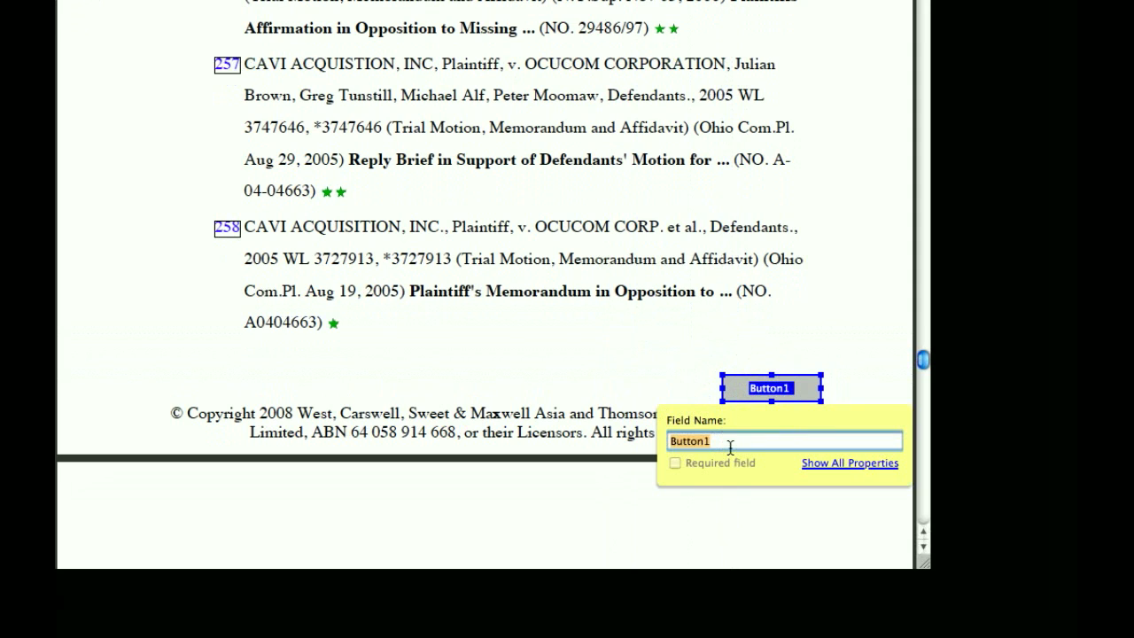
pyautogui.write('back top')
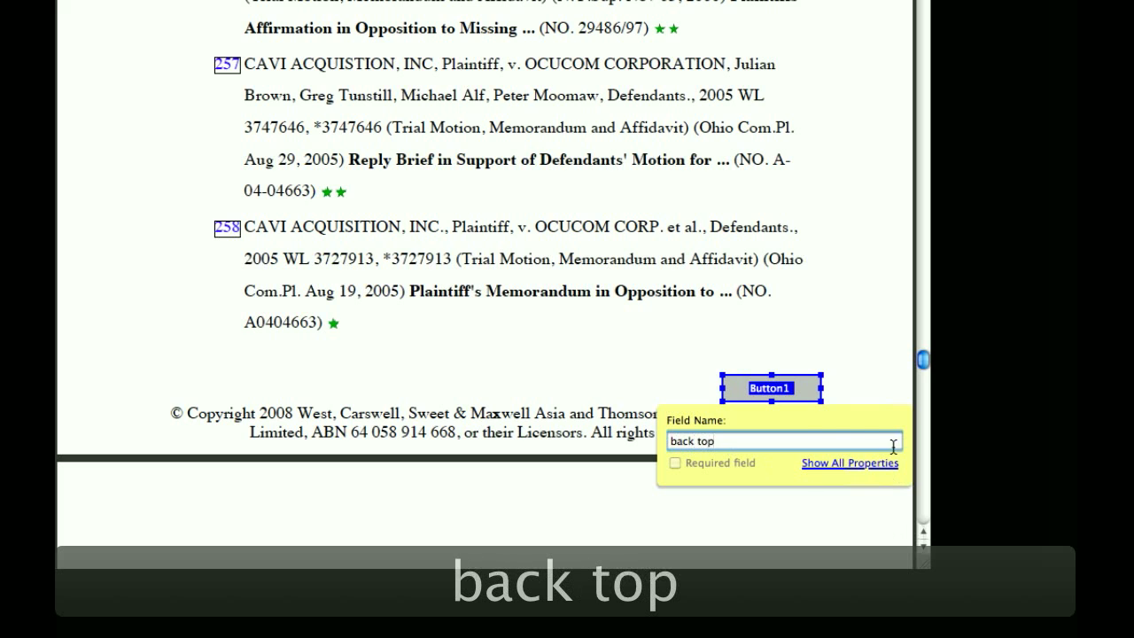
pyautogui.click(838, 389)
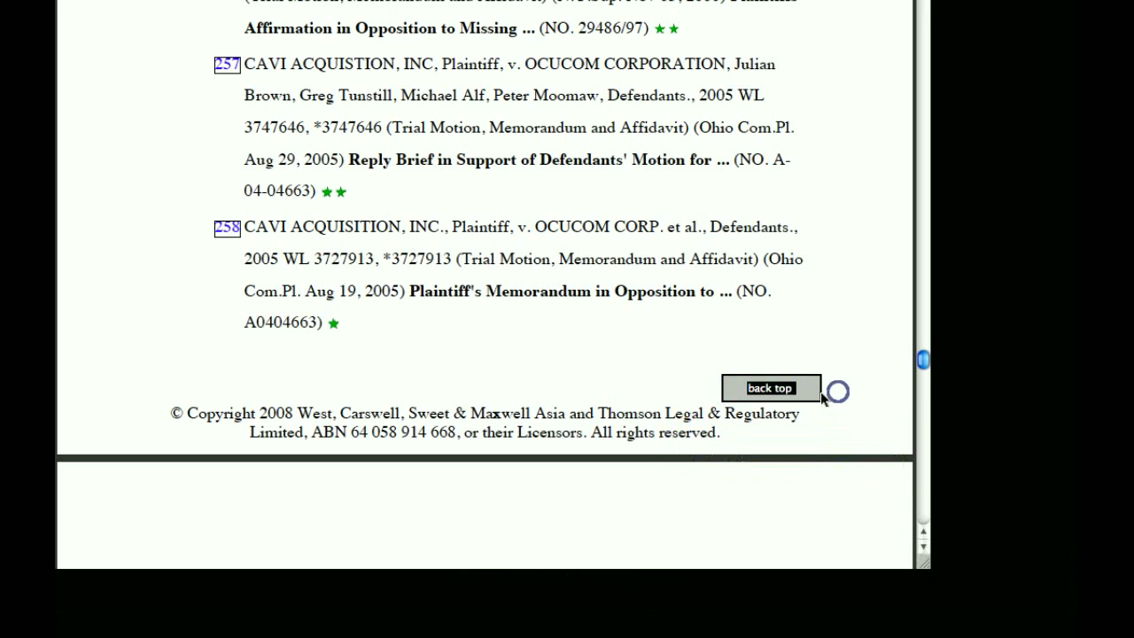
# Change the "back top" button's fill color to red in its properties.
pyautogui.click(785, 389)
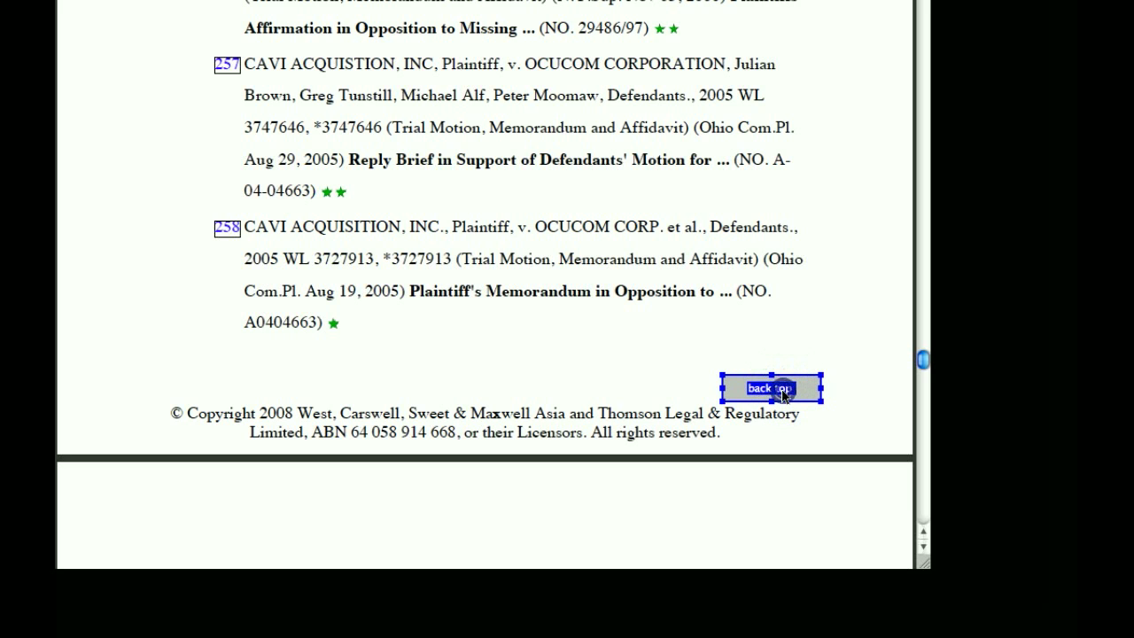
pyautogui.rightClick(783, 390)
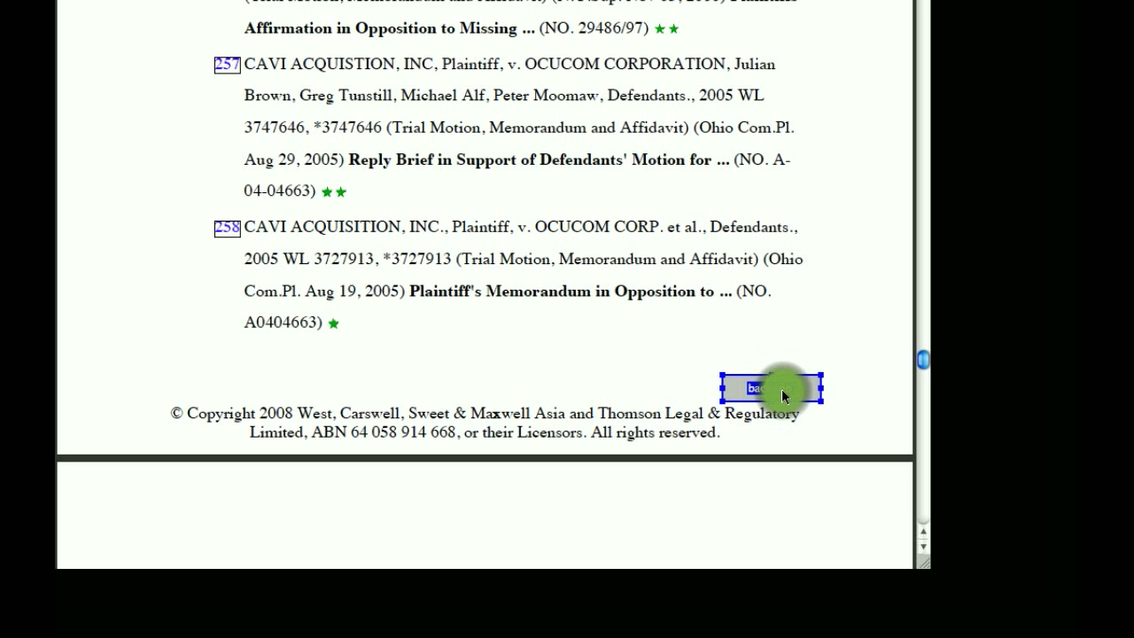
pyautogui.doubleClick(783, 391)
pyautogui.rightClick(782, 392)
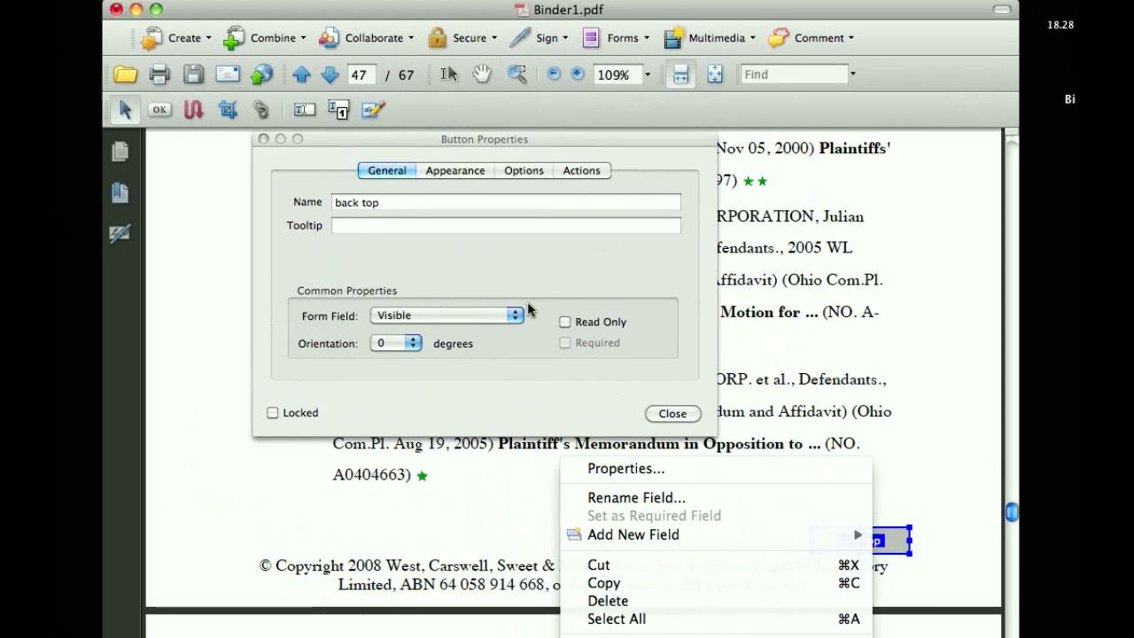
pyautogui.click(465, 185)
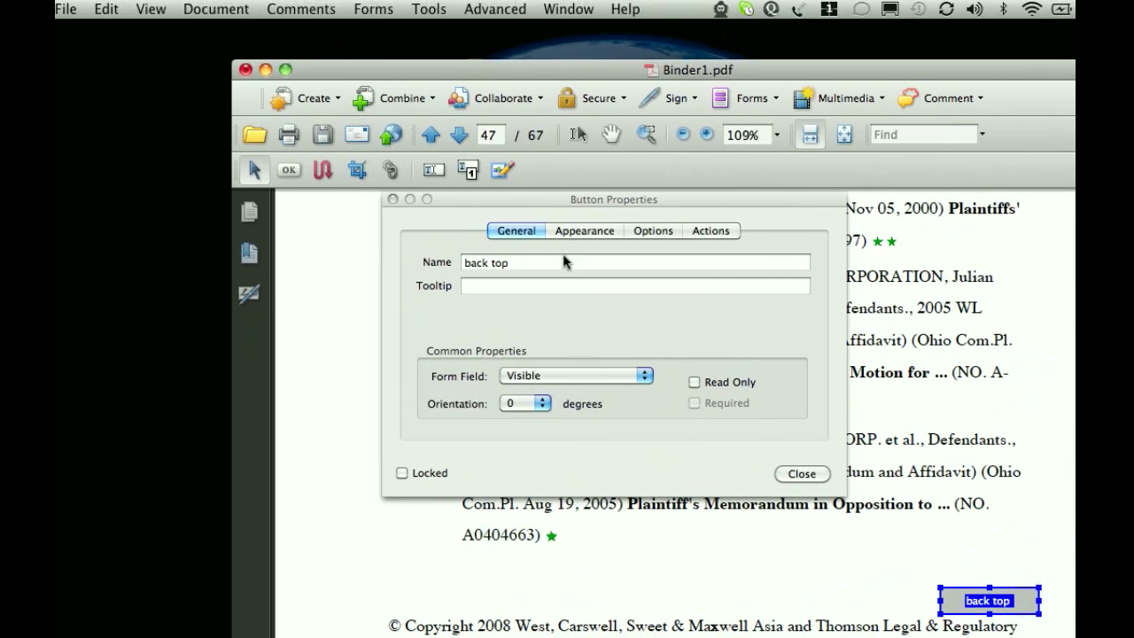
pyautogui.click(564, 231)
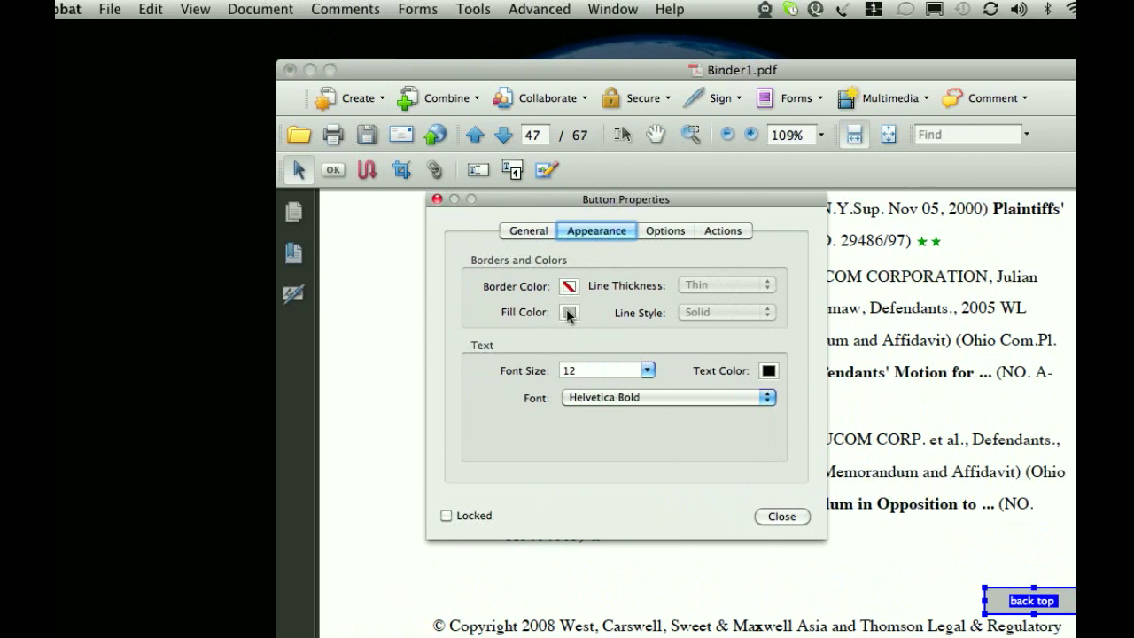
pyautogui.click(568, 315)
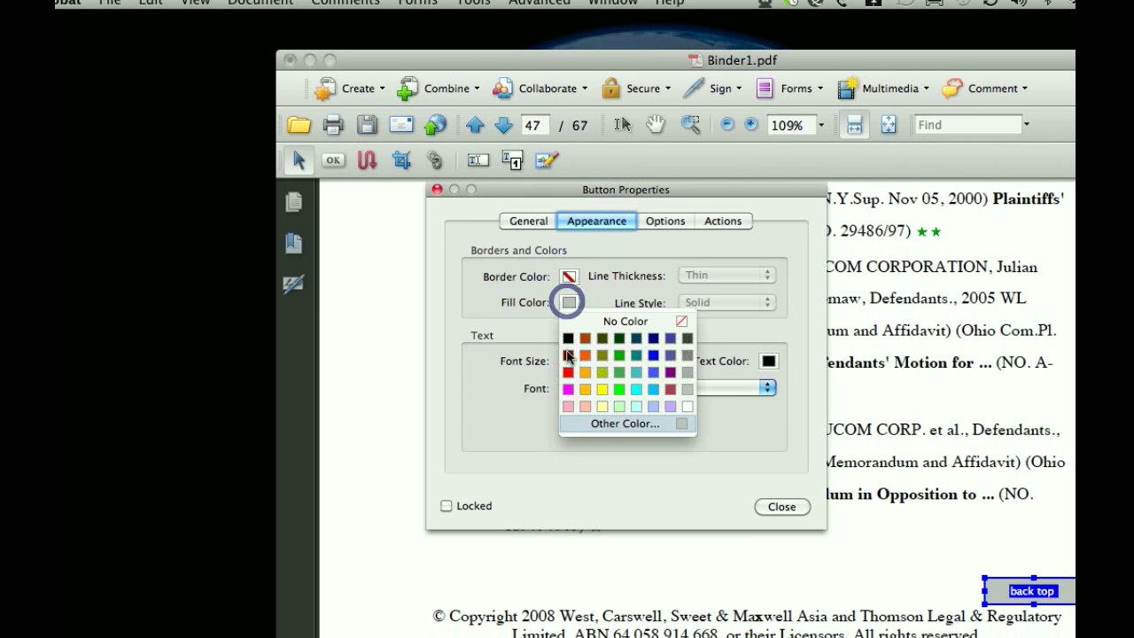
pyautogui.click(568, 383)
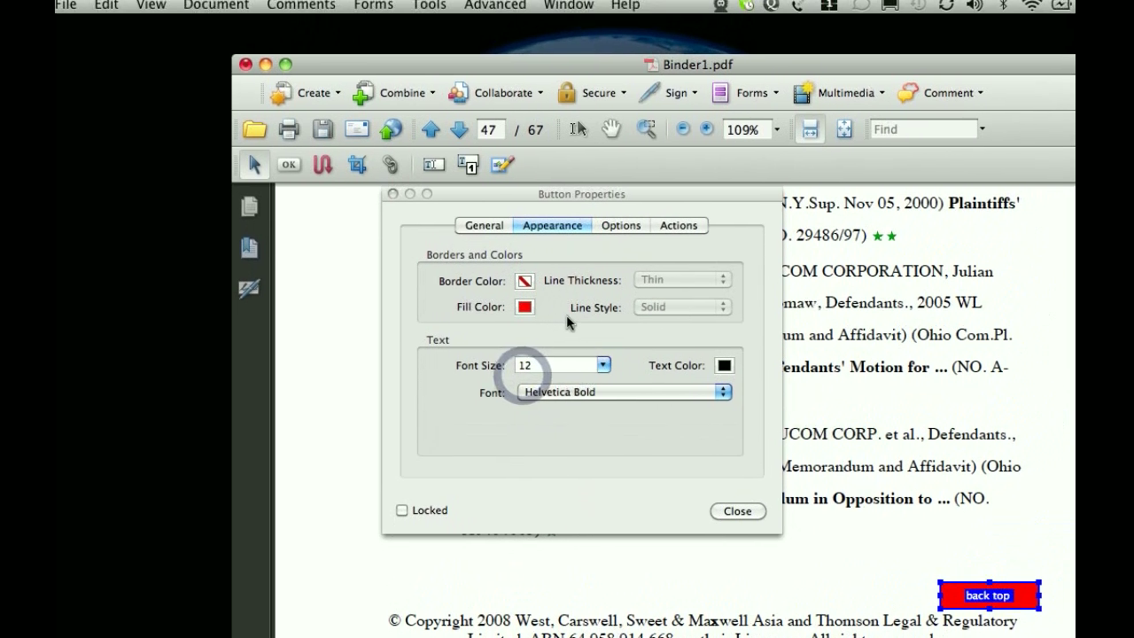
# Give the button the label "top" in its properties.
pyautogui.click(571, 235)
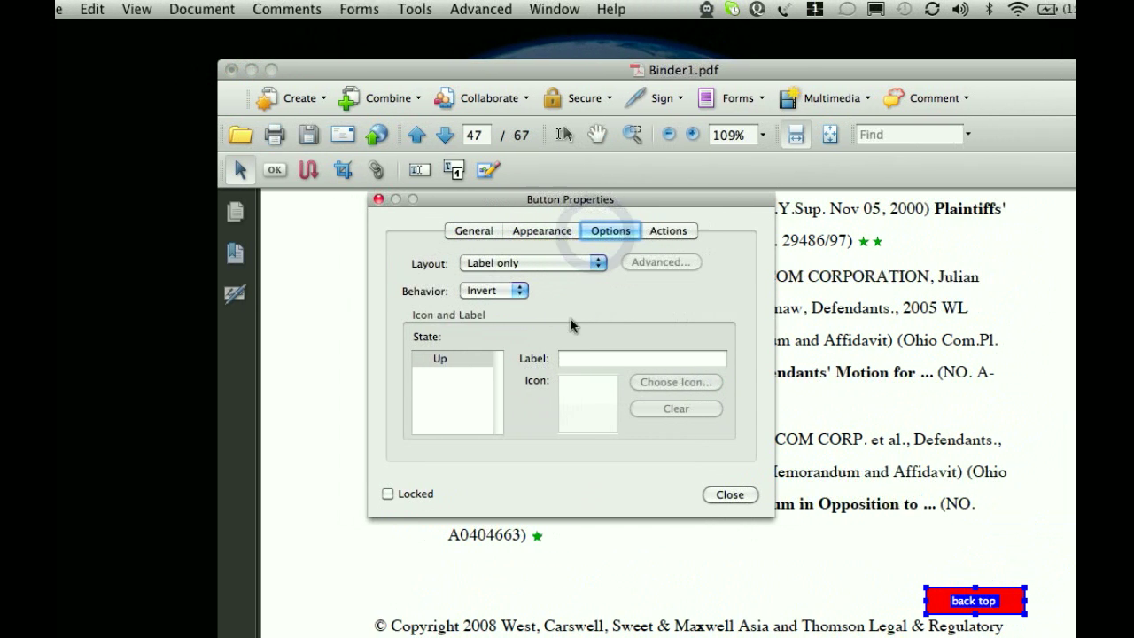
pyautogui.click(570, 358)
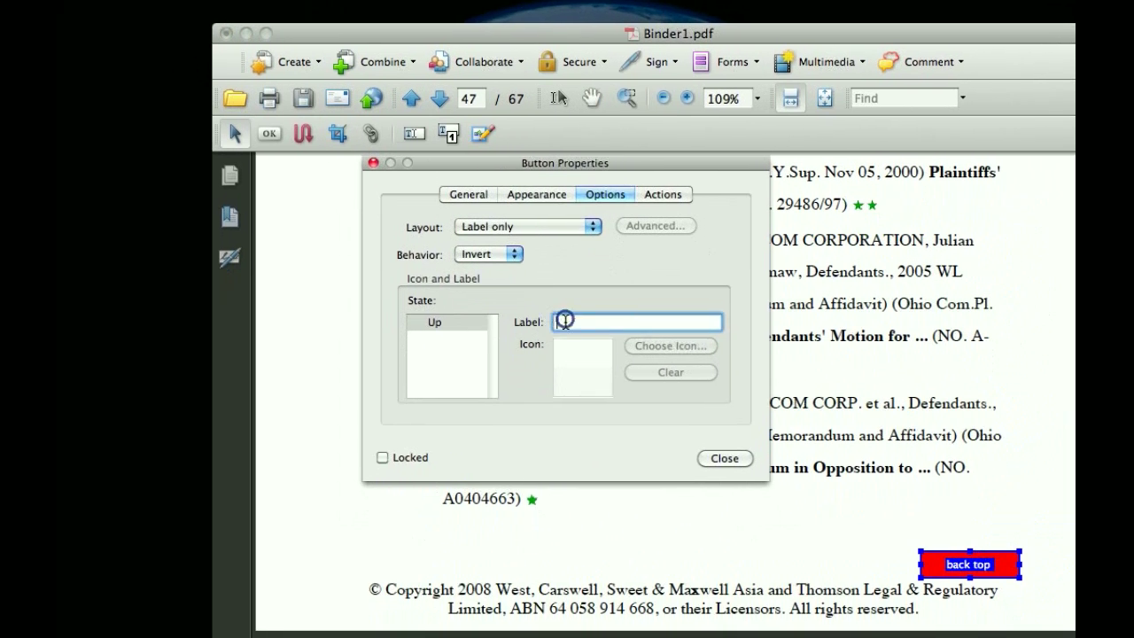
pyautogui.write('top')
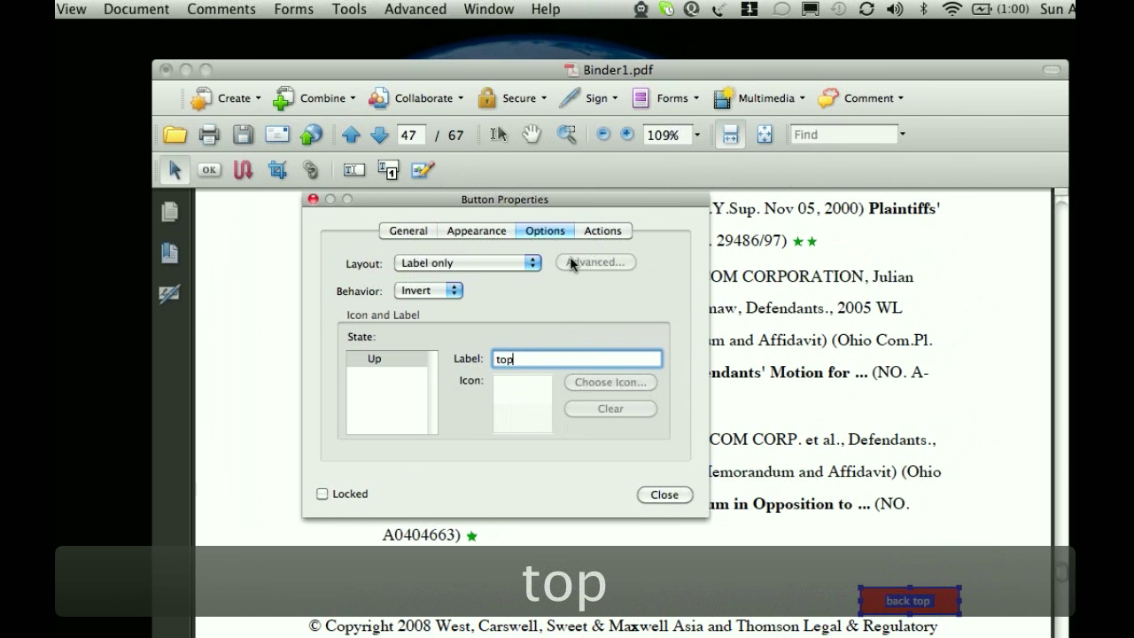
# Add a "Go to a page view" action on Mouse Up to the "back top" button.
pyautogui.click(599, 232)
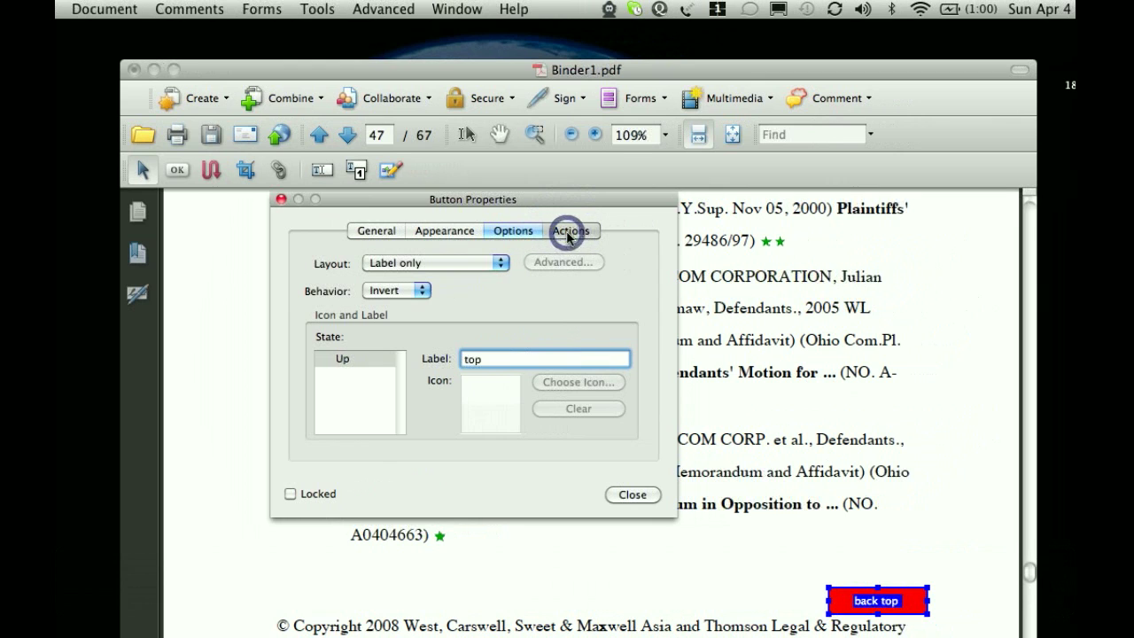
pyautogui.click(568, 233)
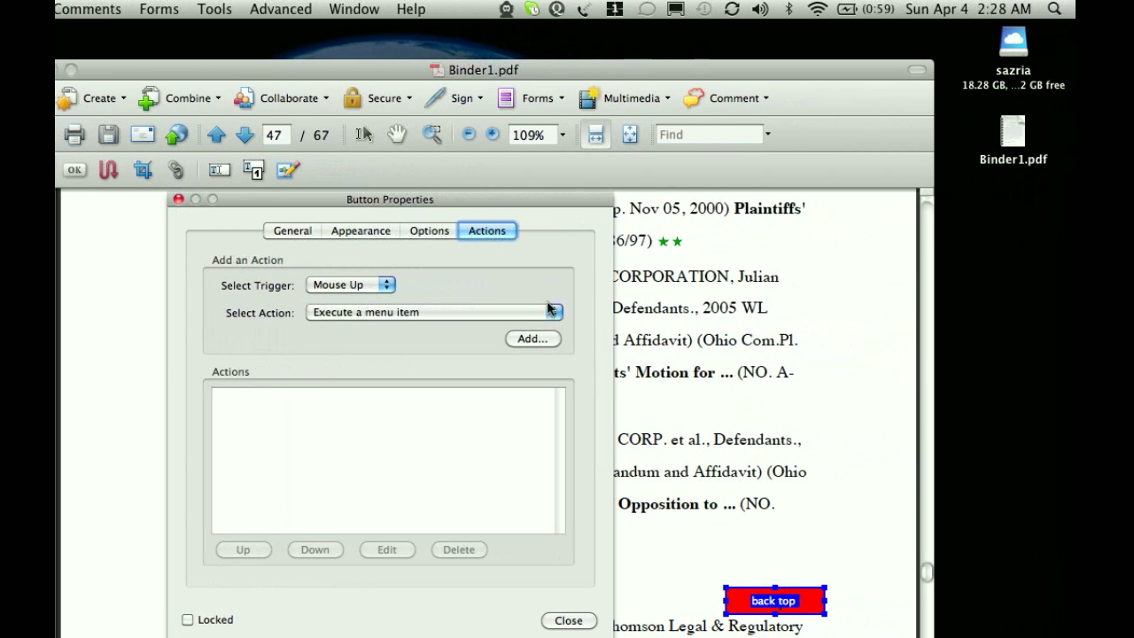
pyautogui.click(576, 312)
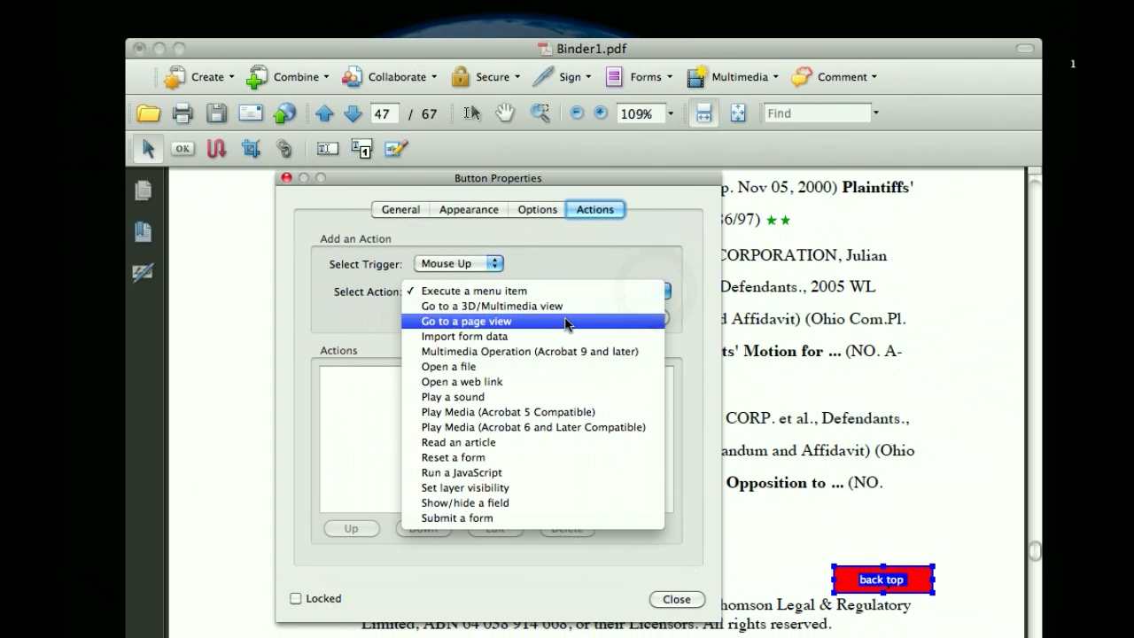
pyautogui.click(553, 328)
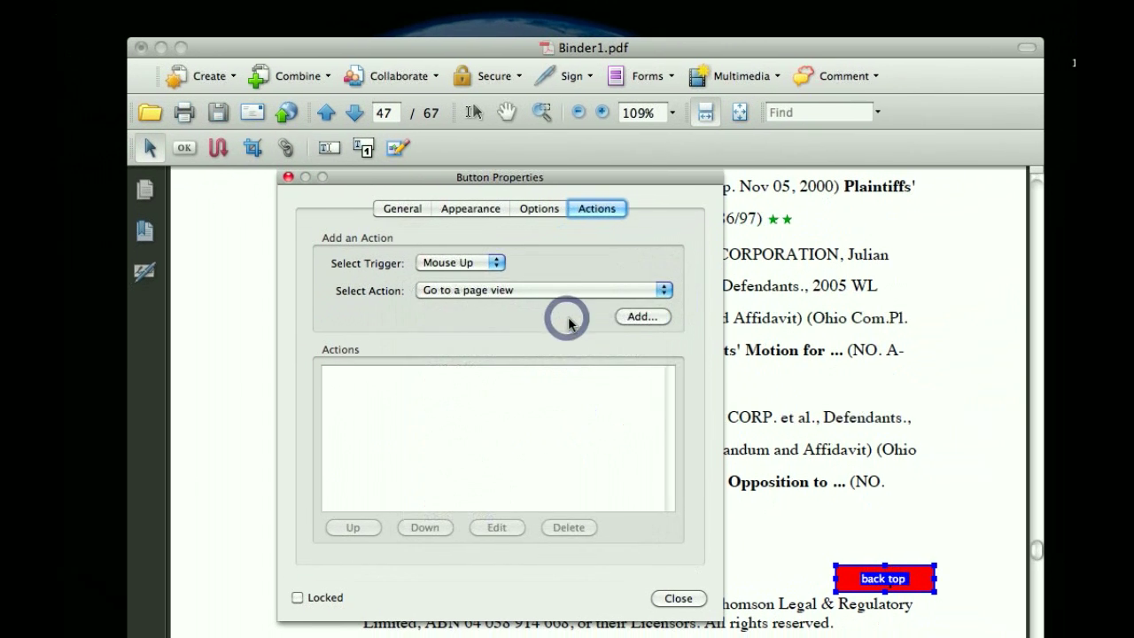
pyautogui.click(594, 319)
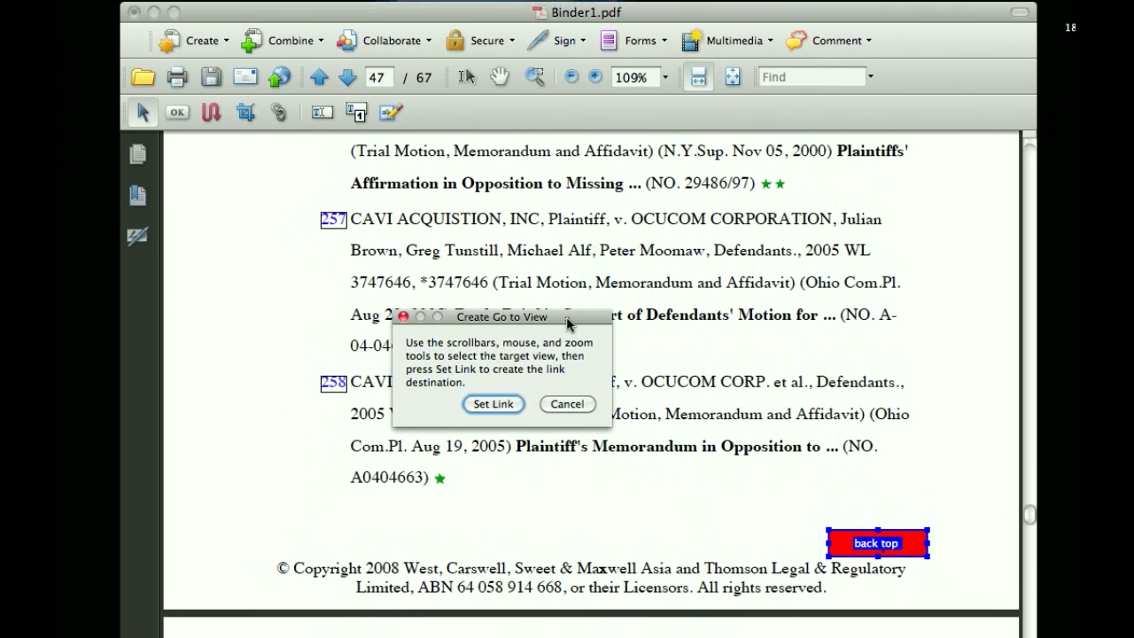
# Set the top of page 1 as the button action's target view and close the button properties.
pyautogui.moveTo(518, 361); pyautogui.dragTo(70, 283)
pyautogui.moveTo(354, 301); pyautogui.dragTo(326, 301)
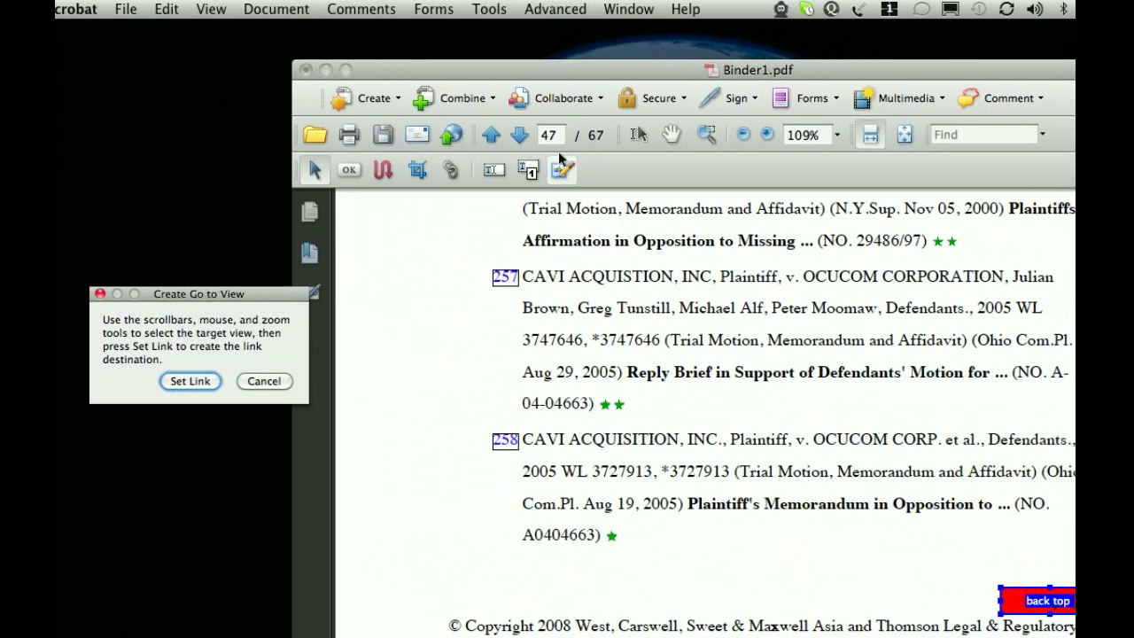
pyautogui.click(617, 133)
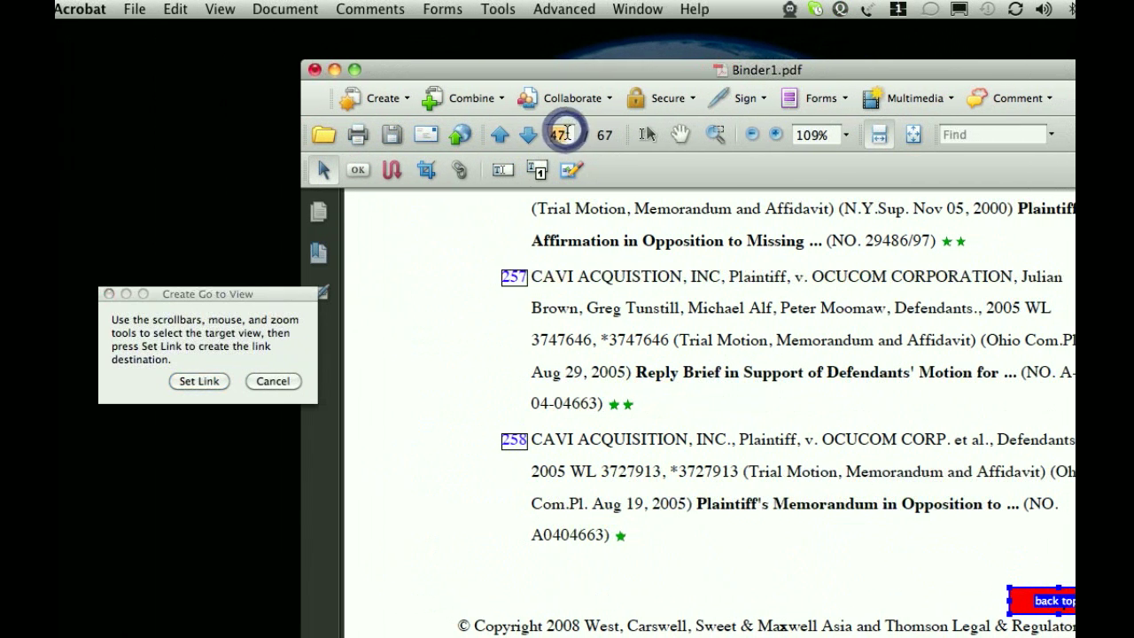
pyautogui.write('1')
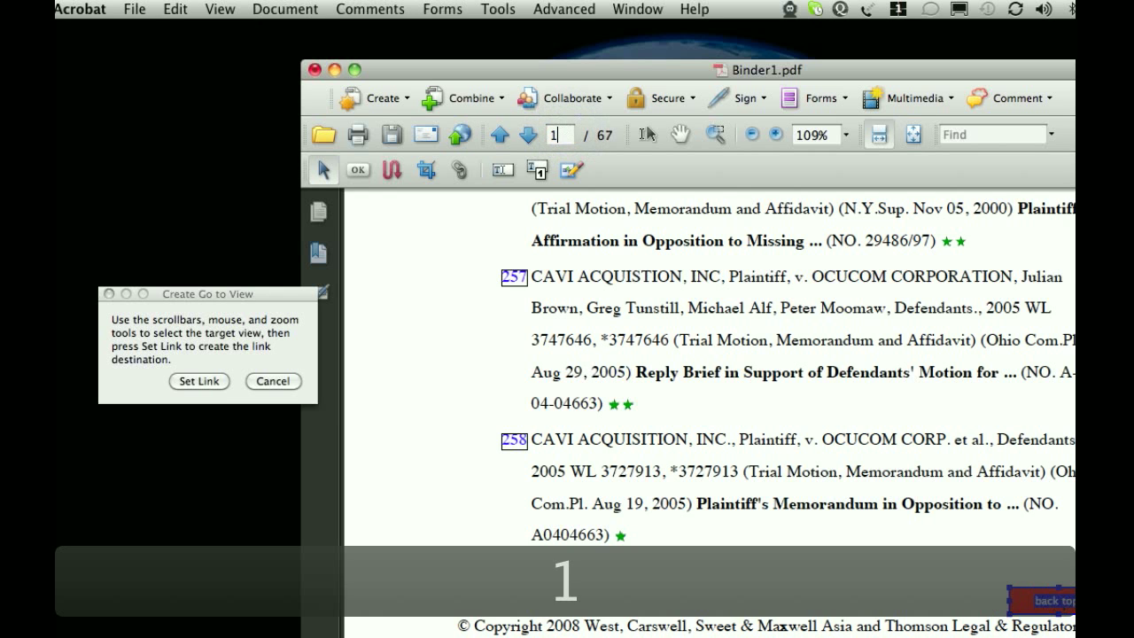
pyautogui.press('Return')
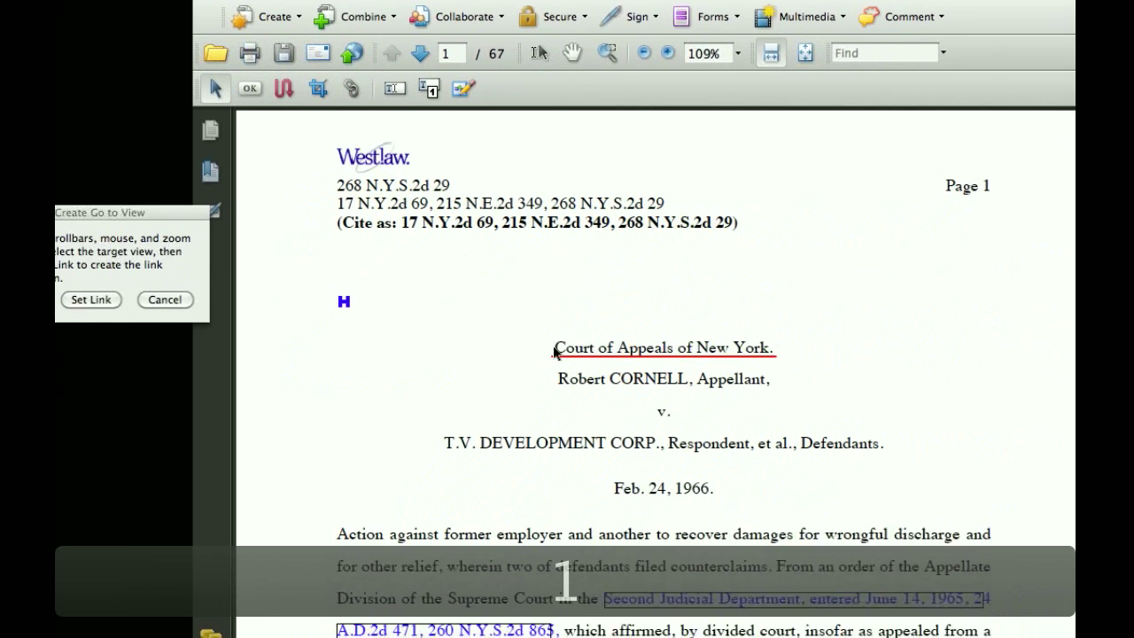
pyautogui.click(554, 379)
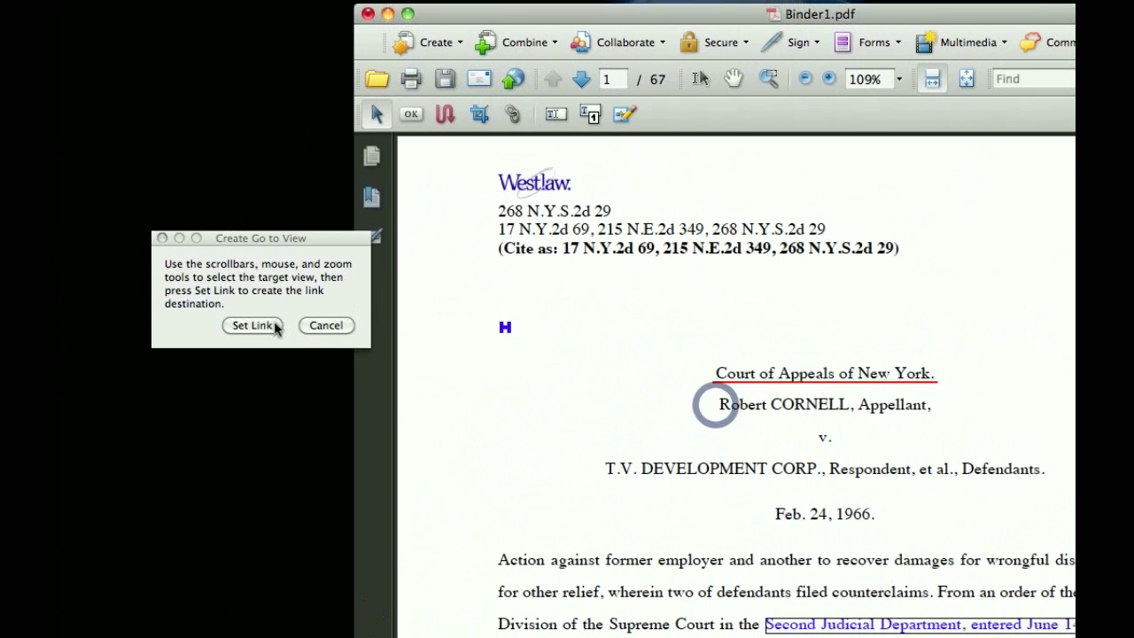
pyautogui.click(275, 327)
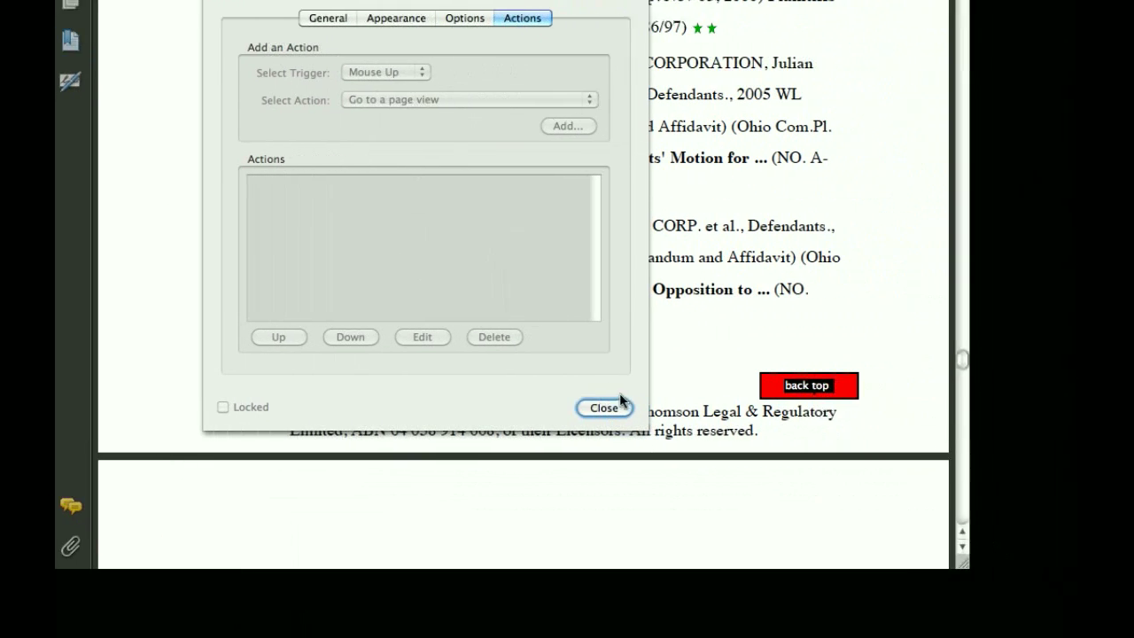
pyautogui.click(566, 408)
# Duplicate the "back top" button field on all pages of the document.
pyautogui.click(728, 384)
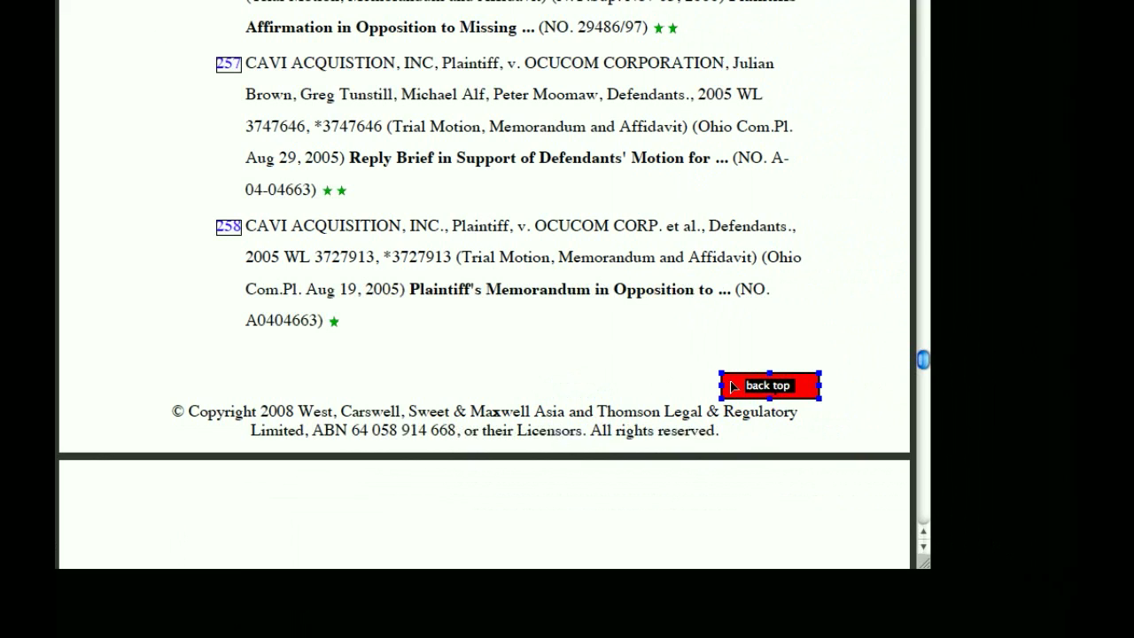
pyautogui.rightClick(732, 387)
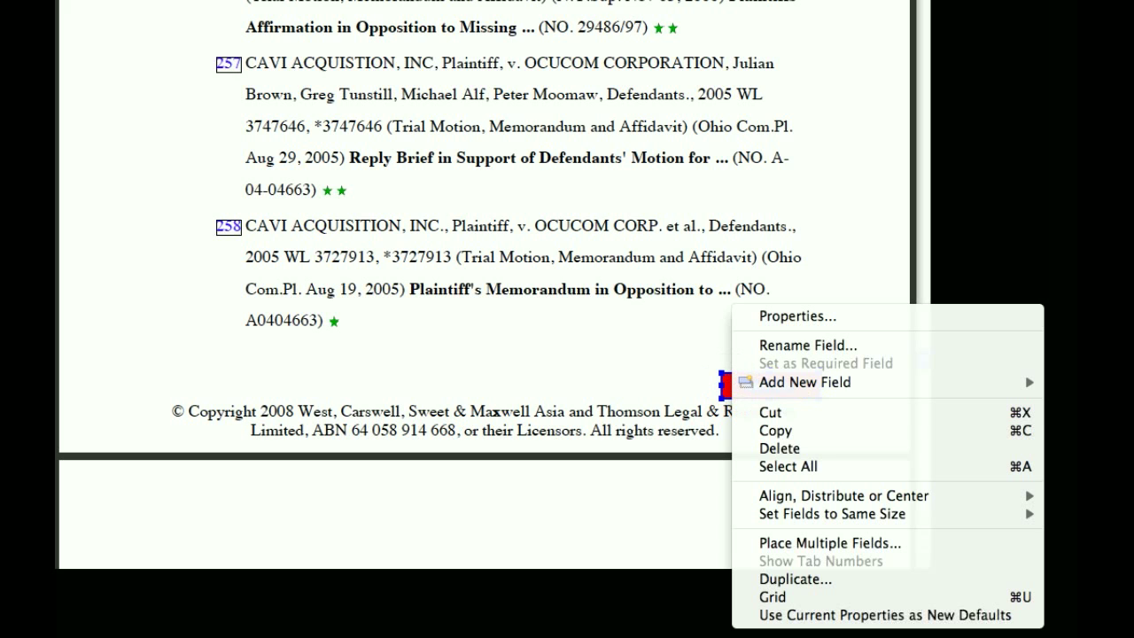
pyautogui.click(778, 581)
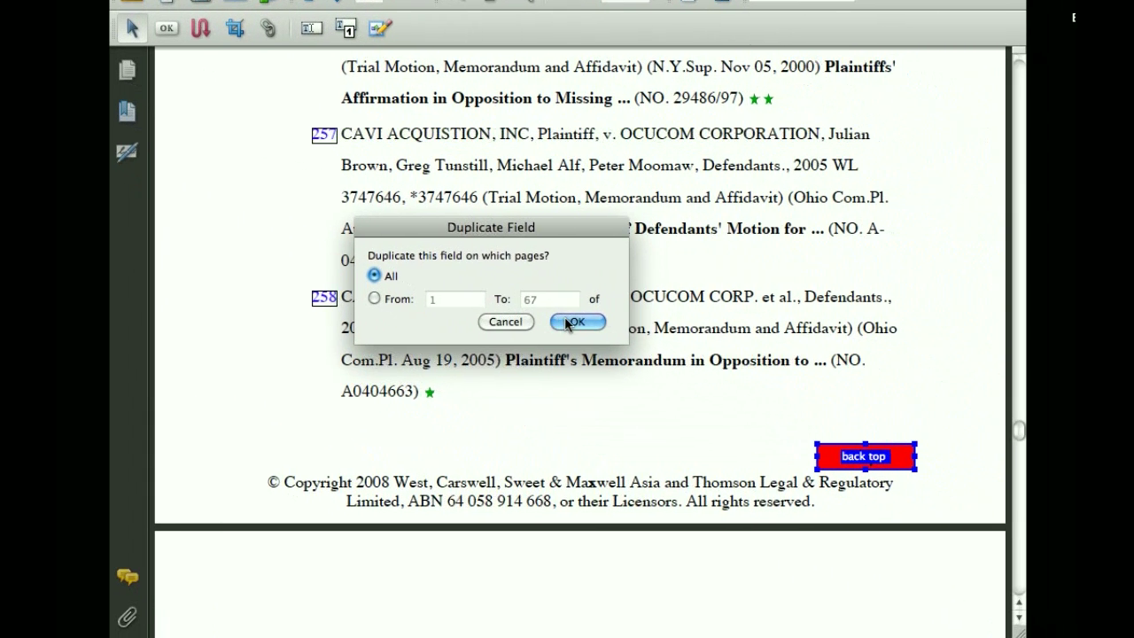
pyautogui.click(571, 322)
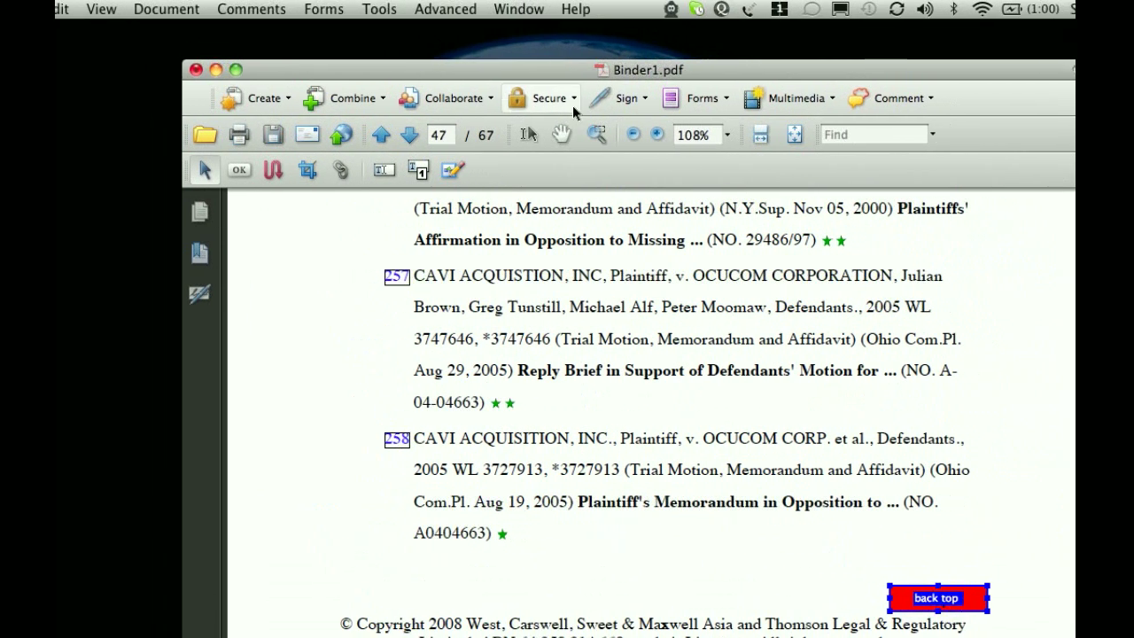
# Test the duplicated "top" buttons and the "Court of Appeals of New York." link with the Hand tool.
pyautogui.click(562, 134)
pyautogui.scroll(5, 602, 350)
pyautogui.scroll(10, 566, 315)
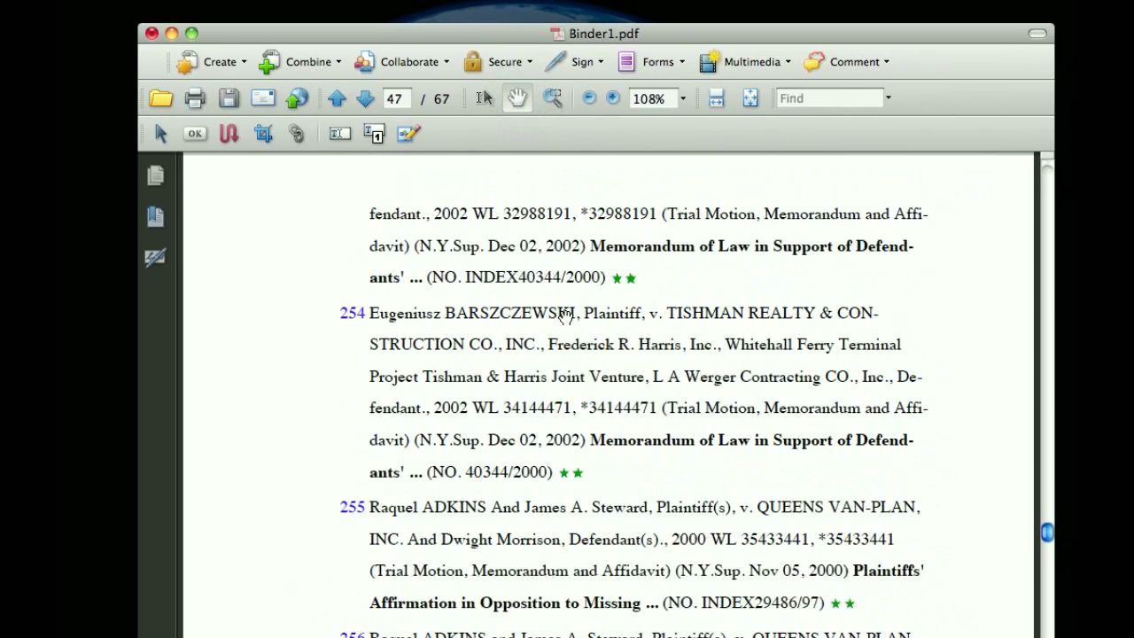
pyautogui.scroll(-5, 568, 321)
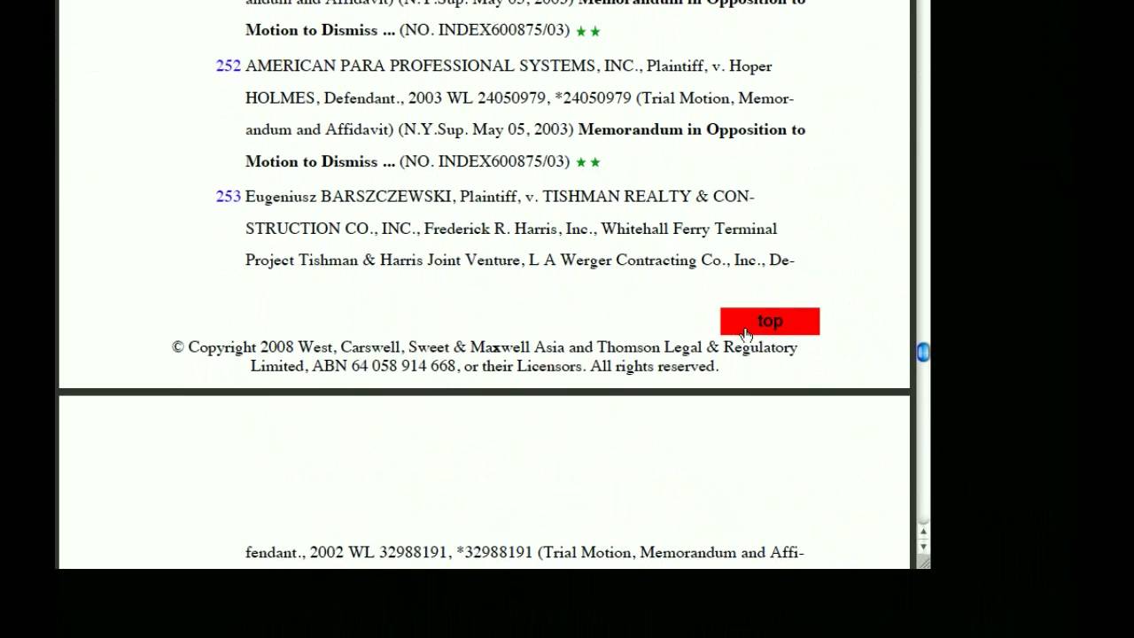
pyautogui.click(744, 328)
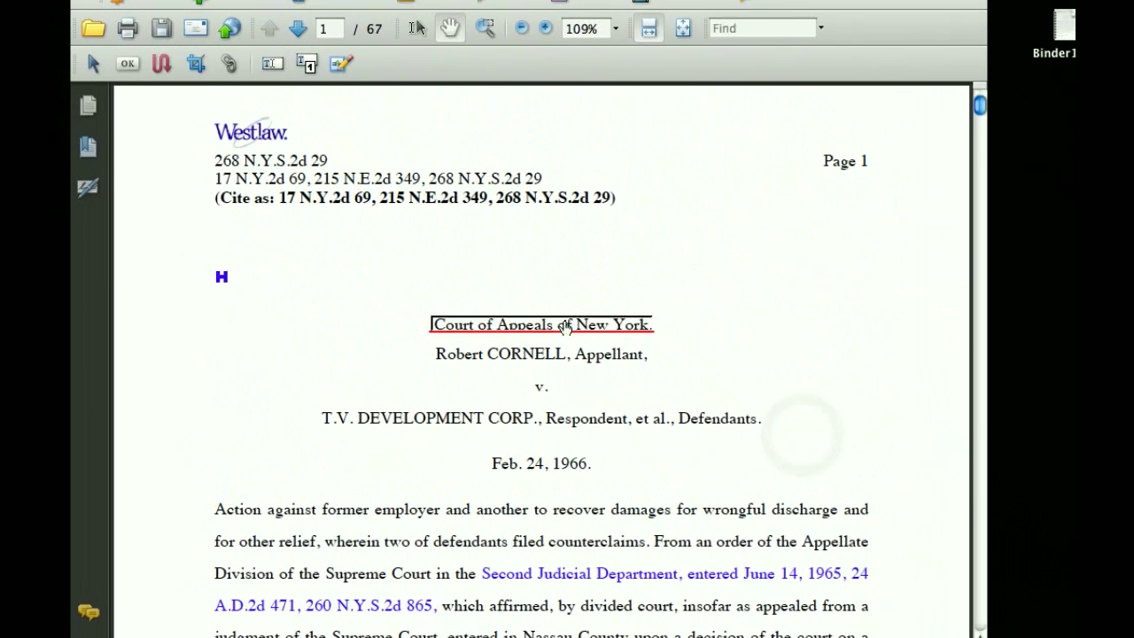
pyautogui.click(565, 326)
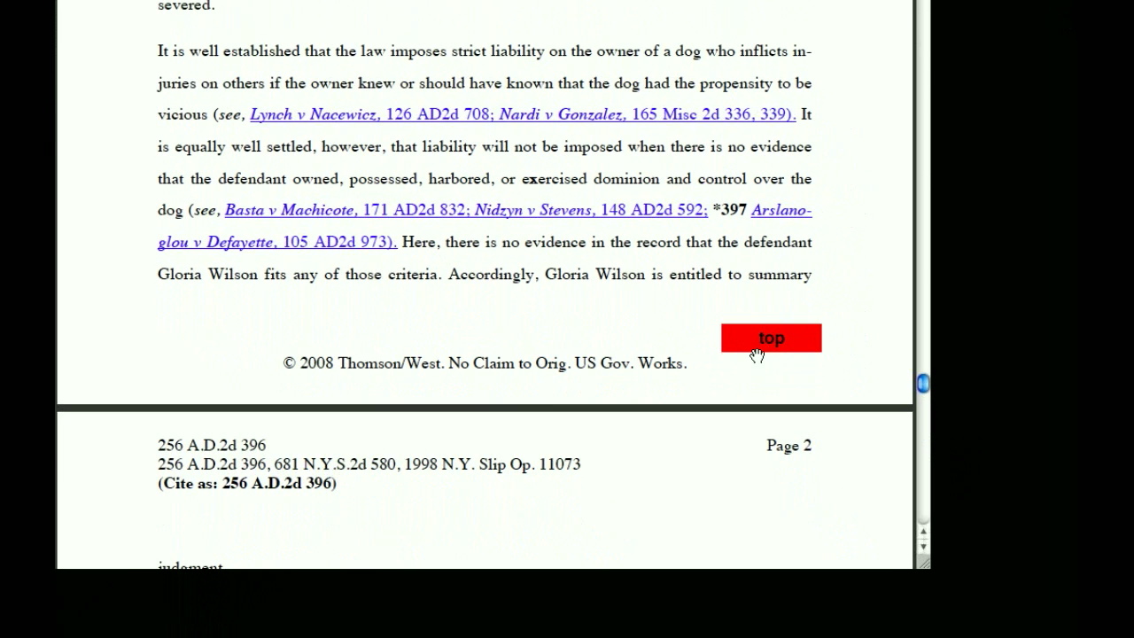
pyautogui.click(755, 355)
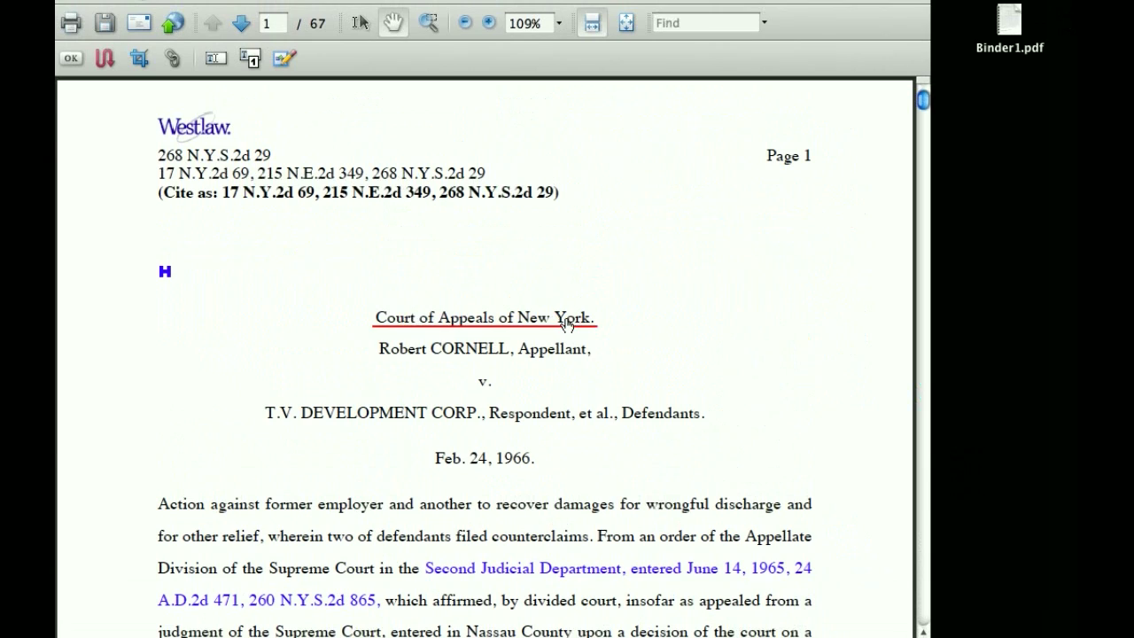
pyautogui.scroll(-20, 568, 320)
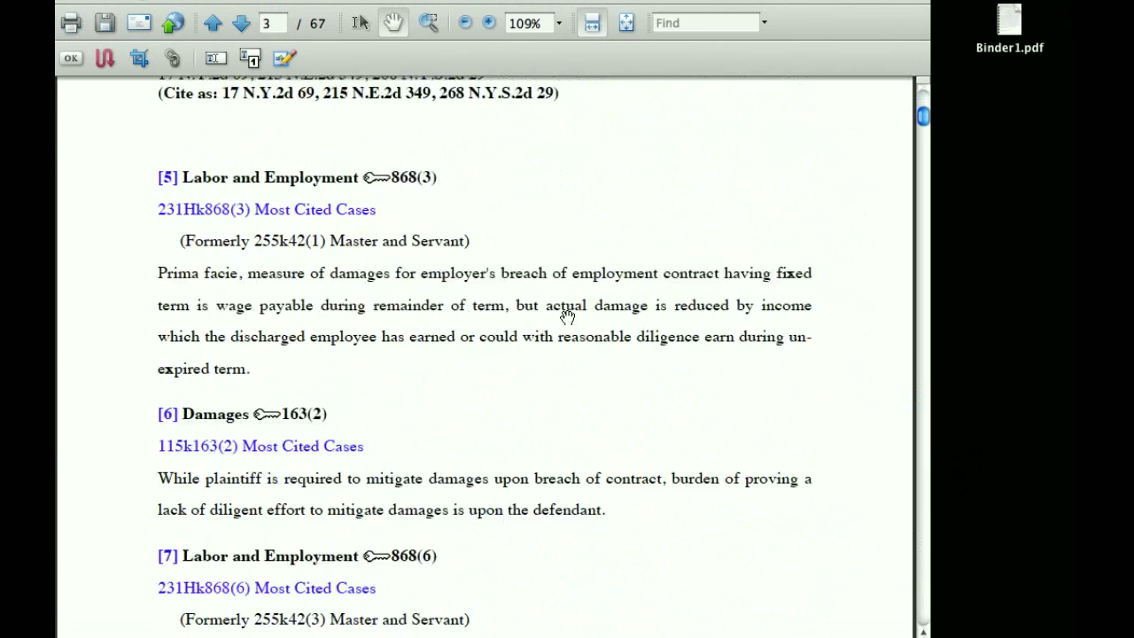
pyautogui.scroll(-5, 567, 317)
pyautogui.scroll(20, 567, 317)
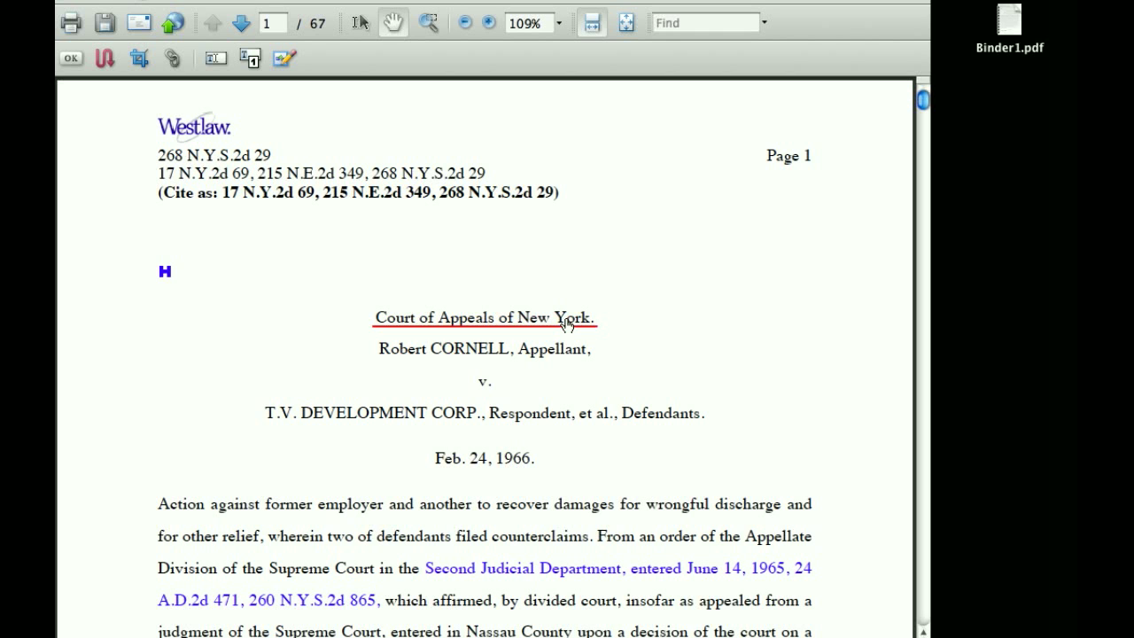
pyautogui.scroll(-5, 568, 321)
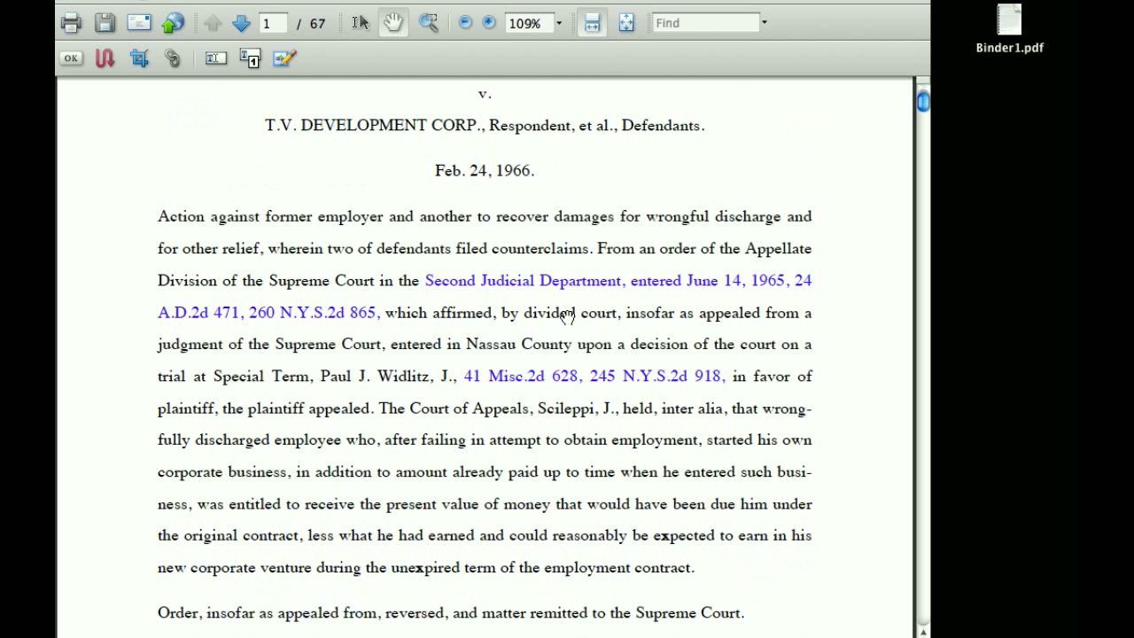
pyautogui.scroll(5, 567, 319)
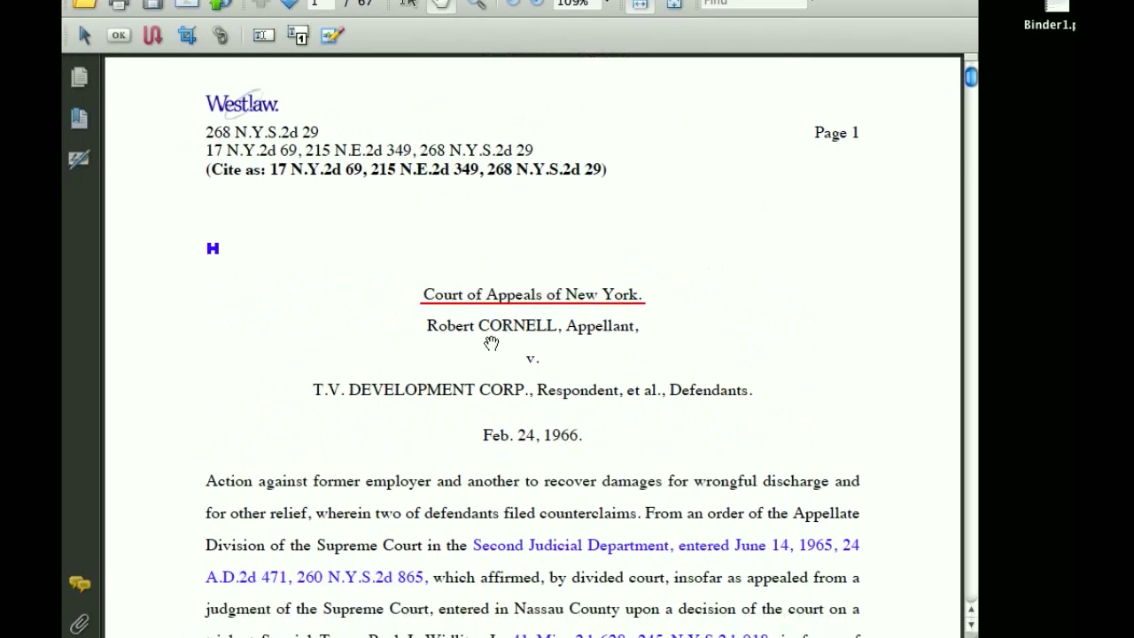
# Draw a red-underlined link over "plaintiff, the plaintiff appealed." on page 1, with "Go to a page view" as its action.
pyautogui.scroll(-3, 567, 319)
pyautogui.scroll(-5, 565, 318)
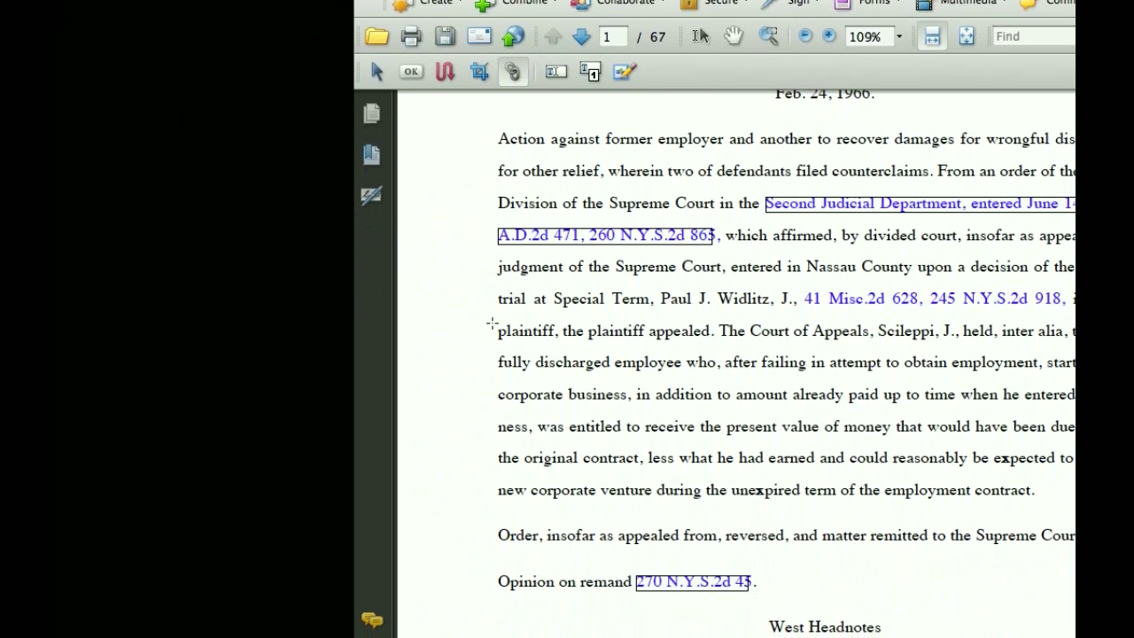
pyautogui.moveTo(494, 328); pyautogui.dragTo(710, 331)
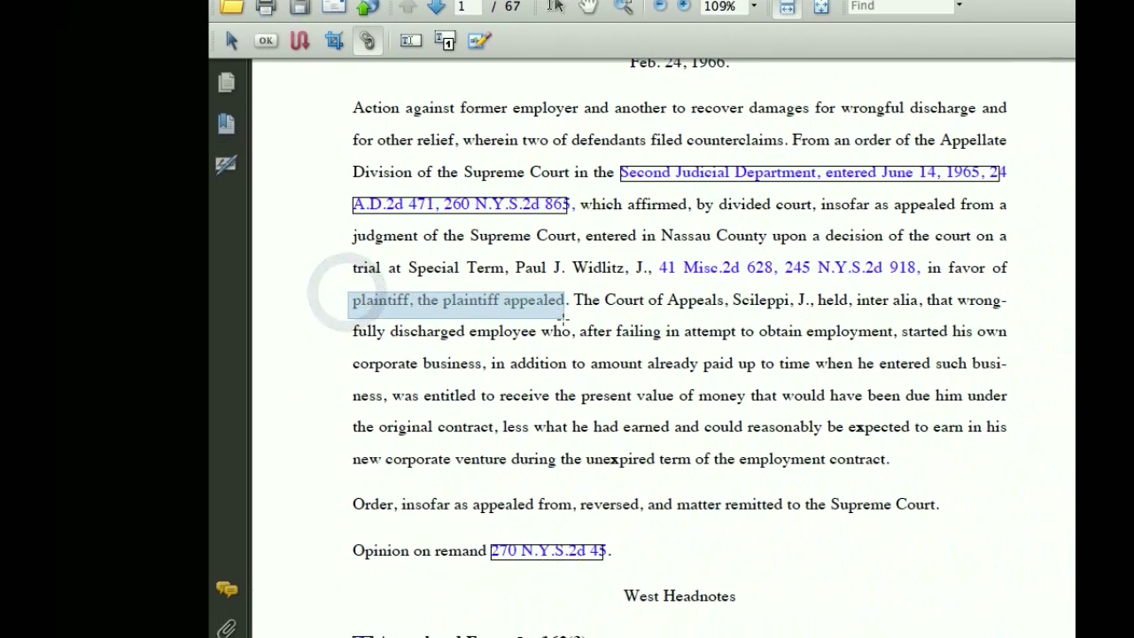
pyautogui.moveTo(564, 318); pyautogui.dragTo(573, 311)
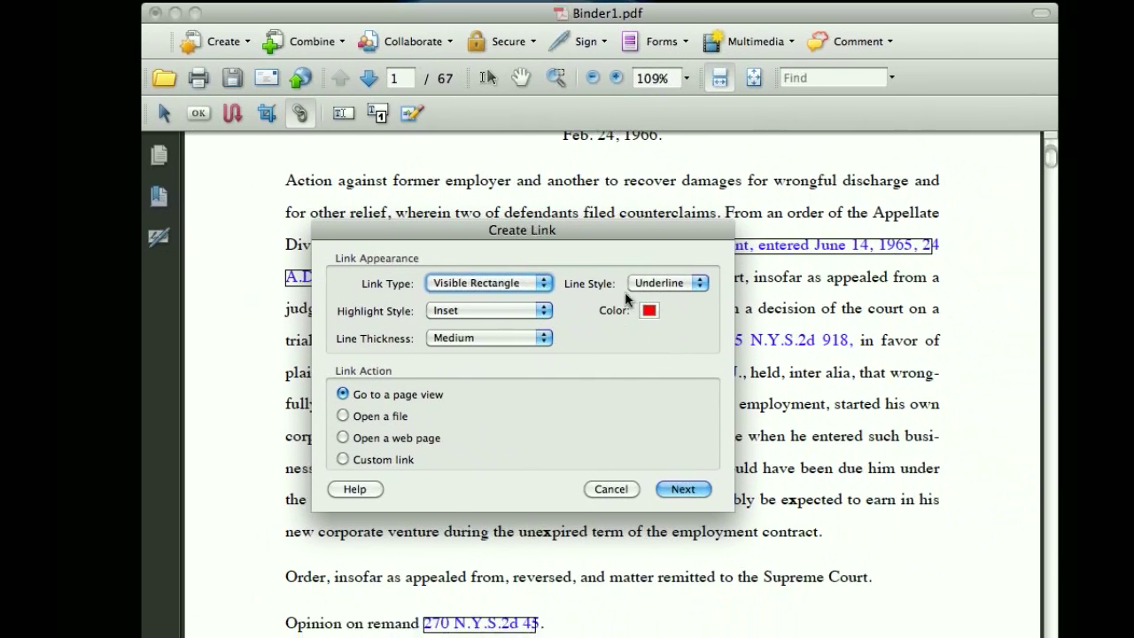
pyautogui.click(683, 489)
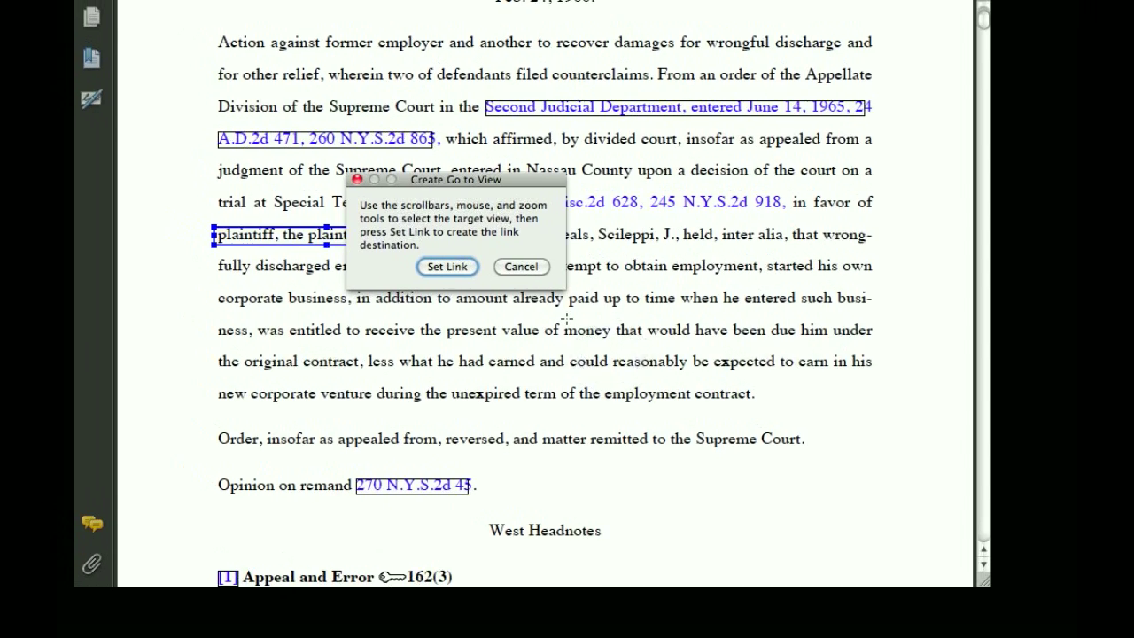
# Set the link's destination to the page 6 view showing the [1][2][3] "The plaintiff contends" paragraph.
pyautogui.scroll(-15, 521, 300)
pyautogui.scroll(-10, 567, 318)
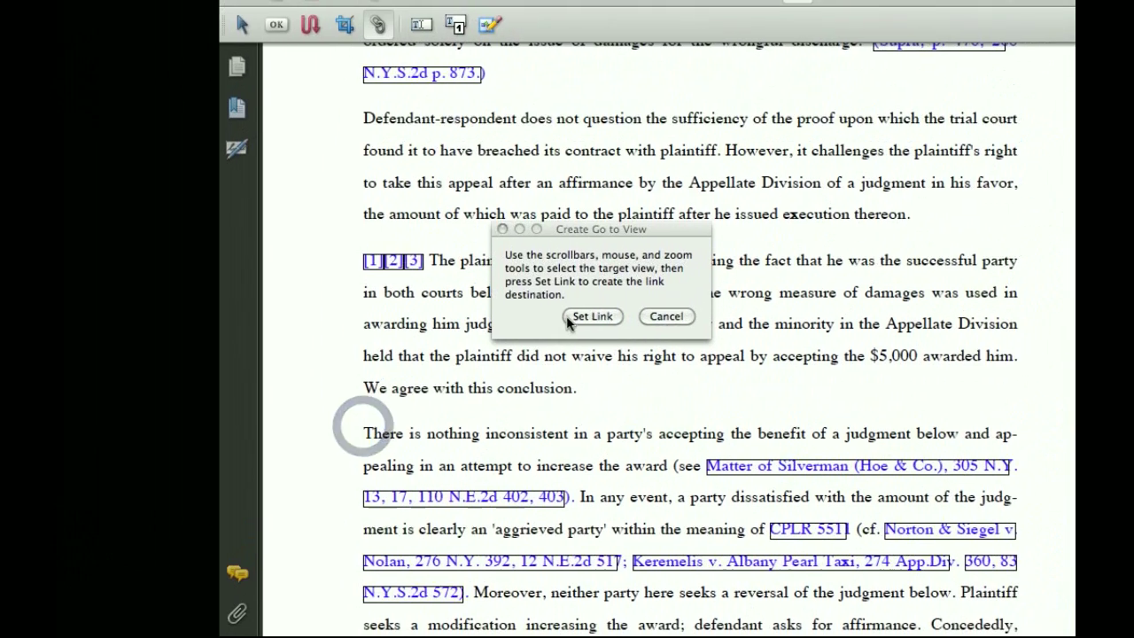
pyautogui.click(727, 249)
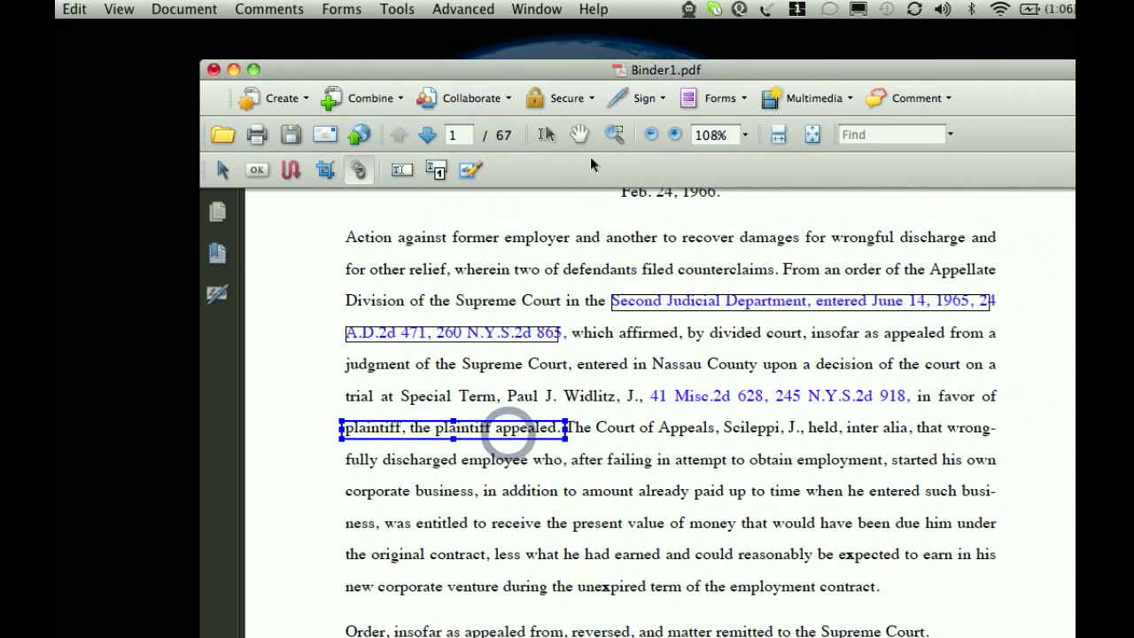
# Test the "plaintiff, the plaintiff appealed." link and the "top" buttons on pages 6 and 1 with the Hand tool.
pyautogui.click(636, 18)
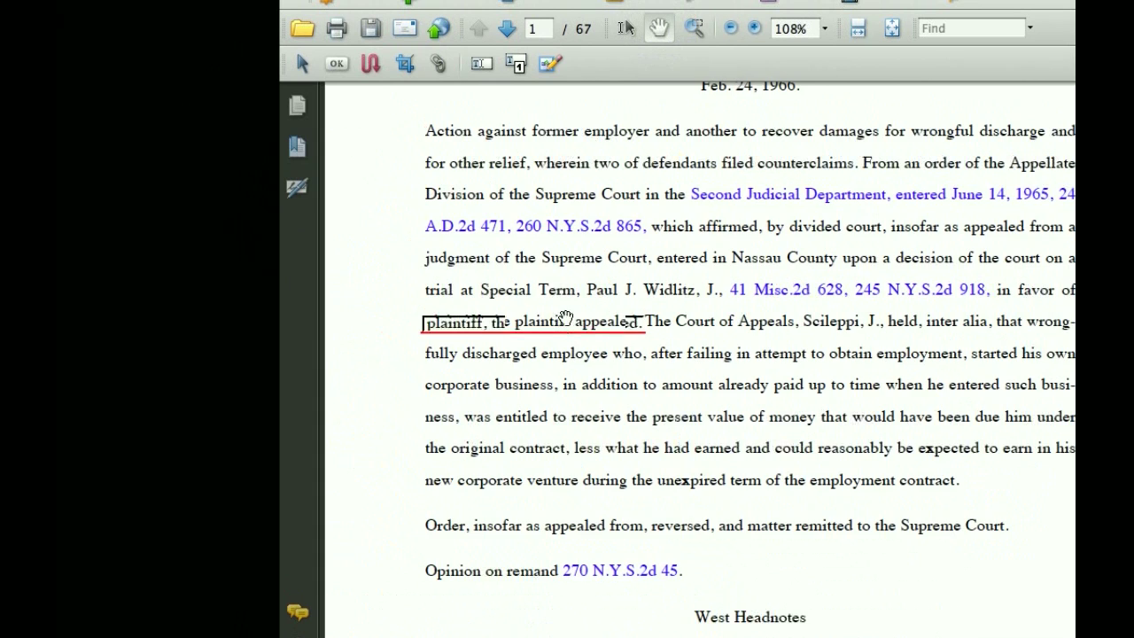
pyautogui.click(473, 426)
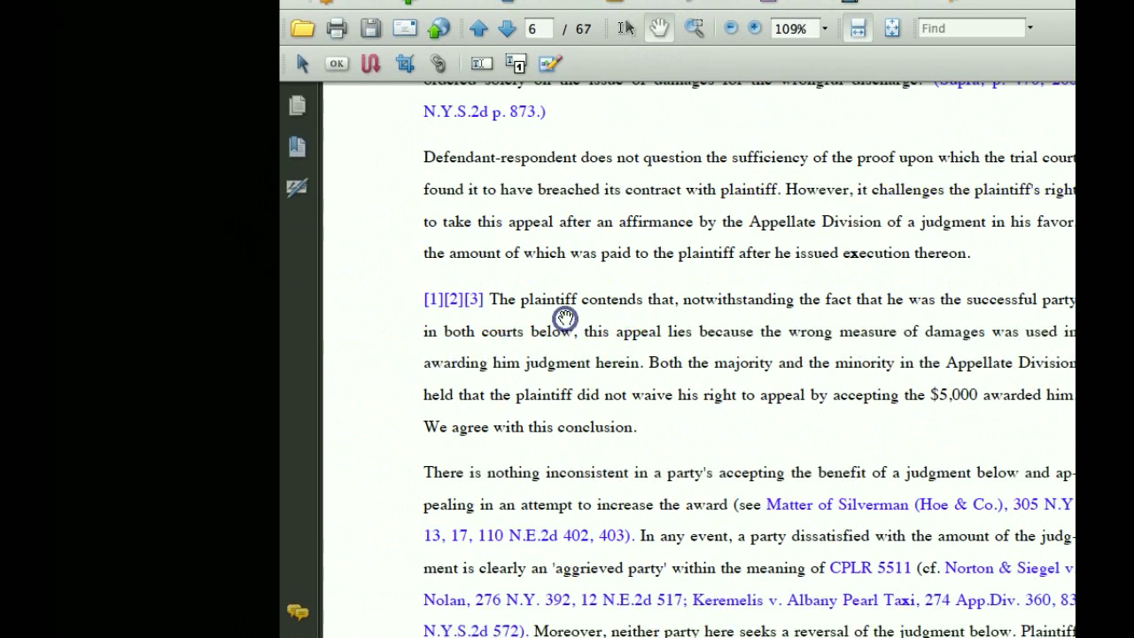
pyautogui.scroll(-10, 565, 318)
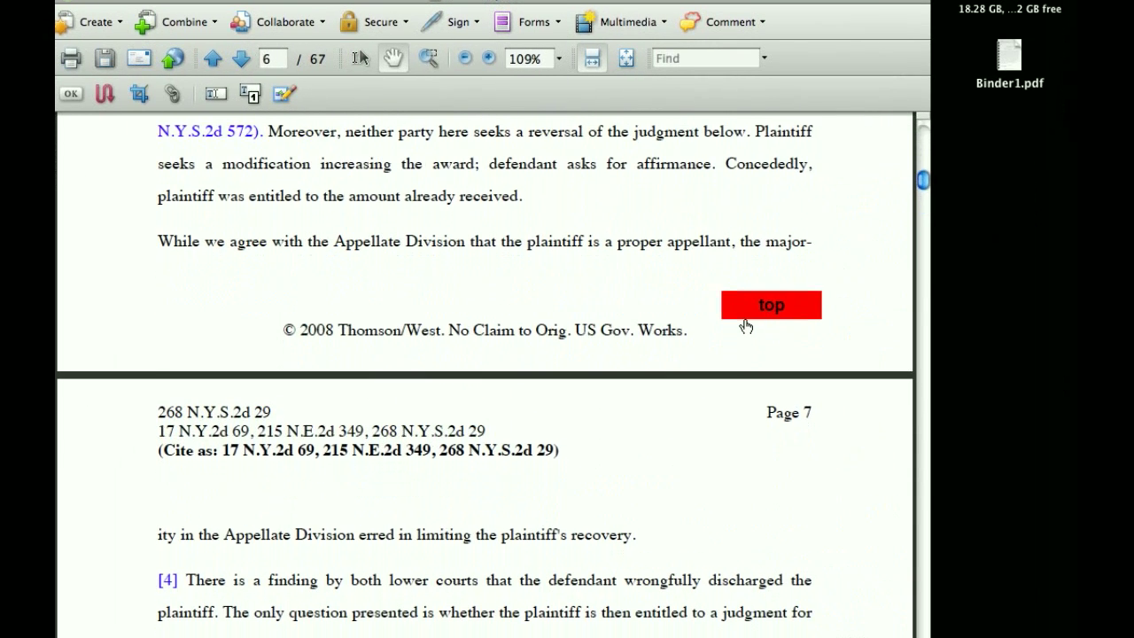
pyautogui.click(746, 383)
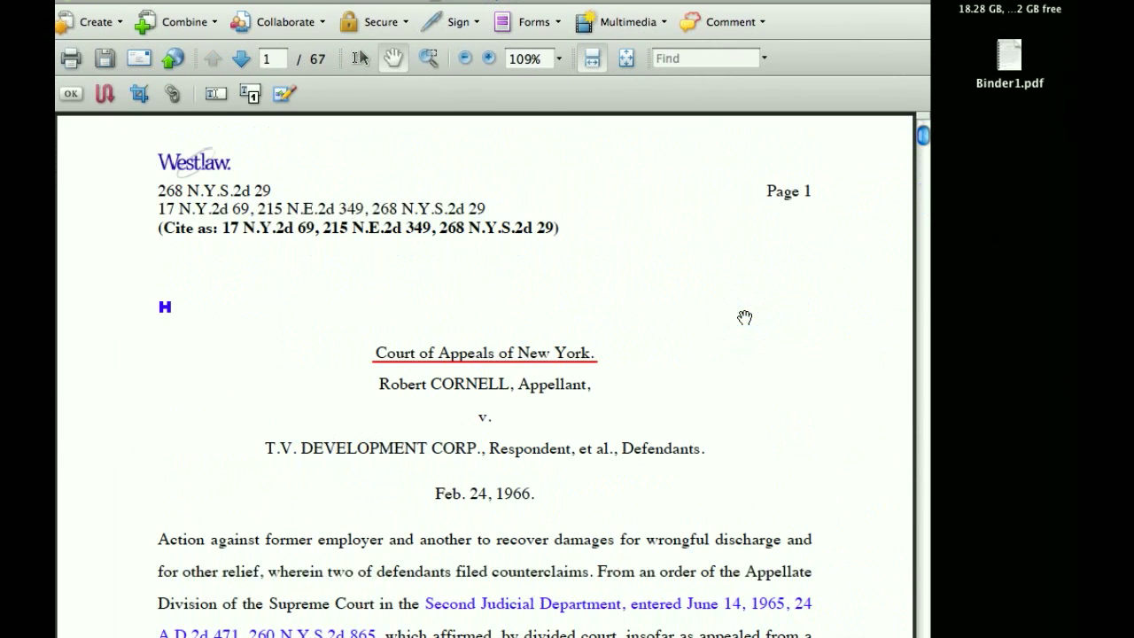
pyautogui.scroll(-15, 744, 317)
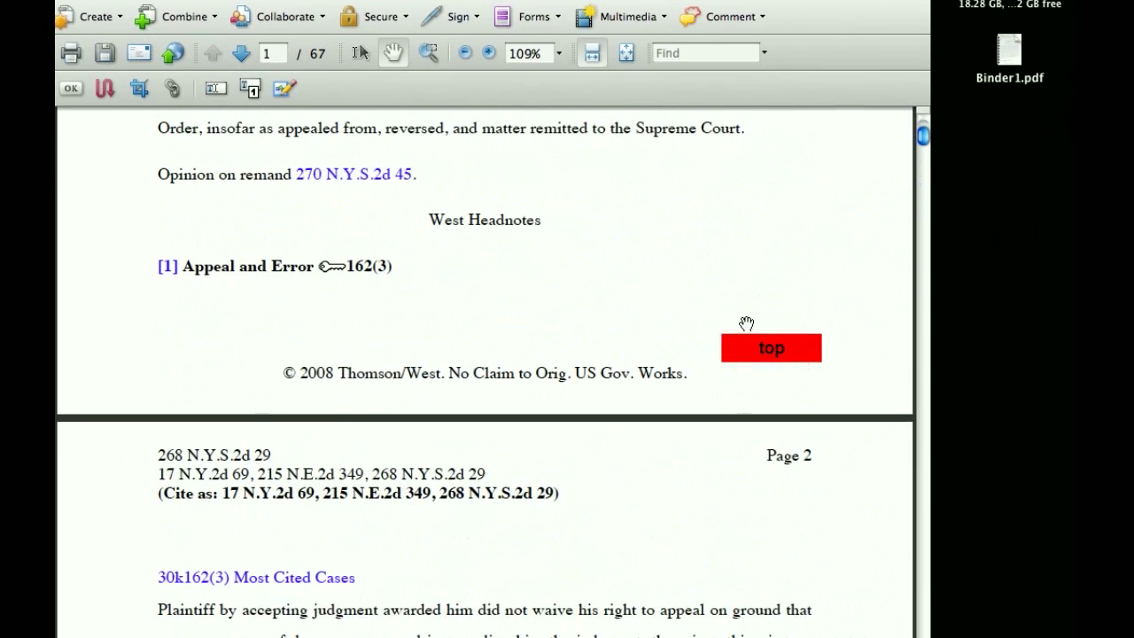
pyautogui.click(744, 313)
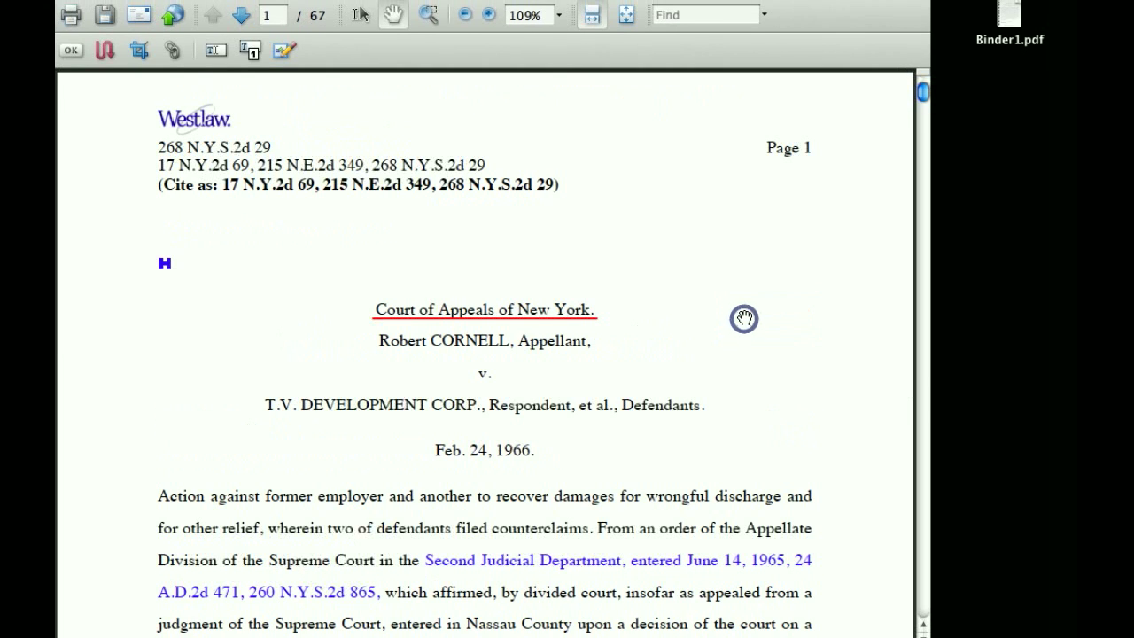